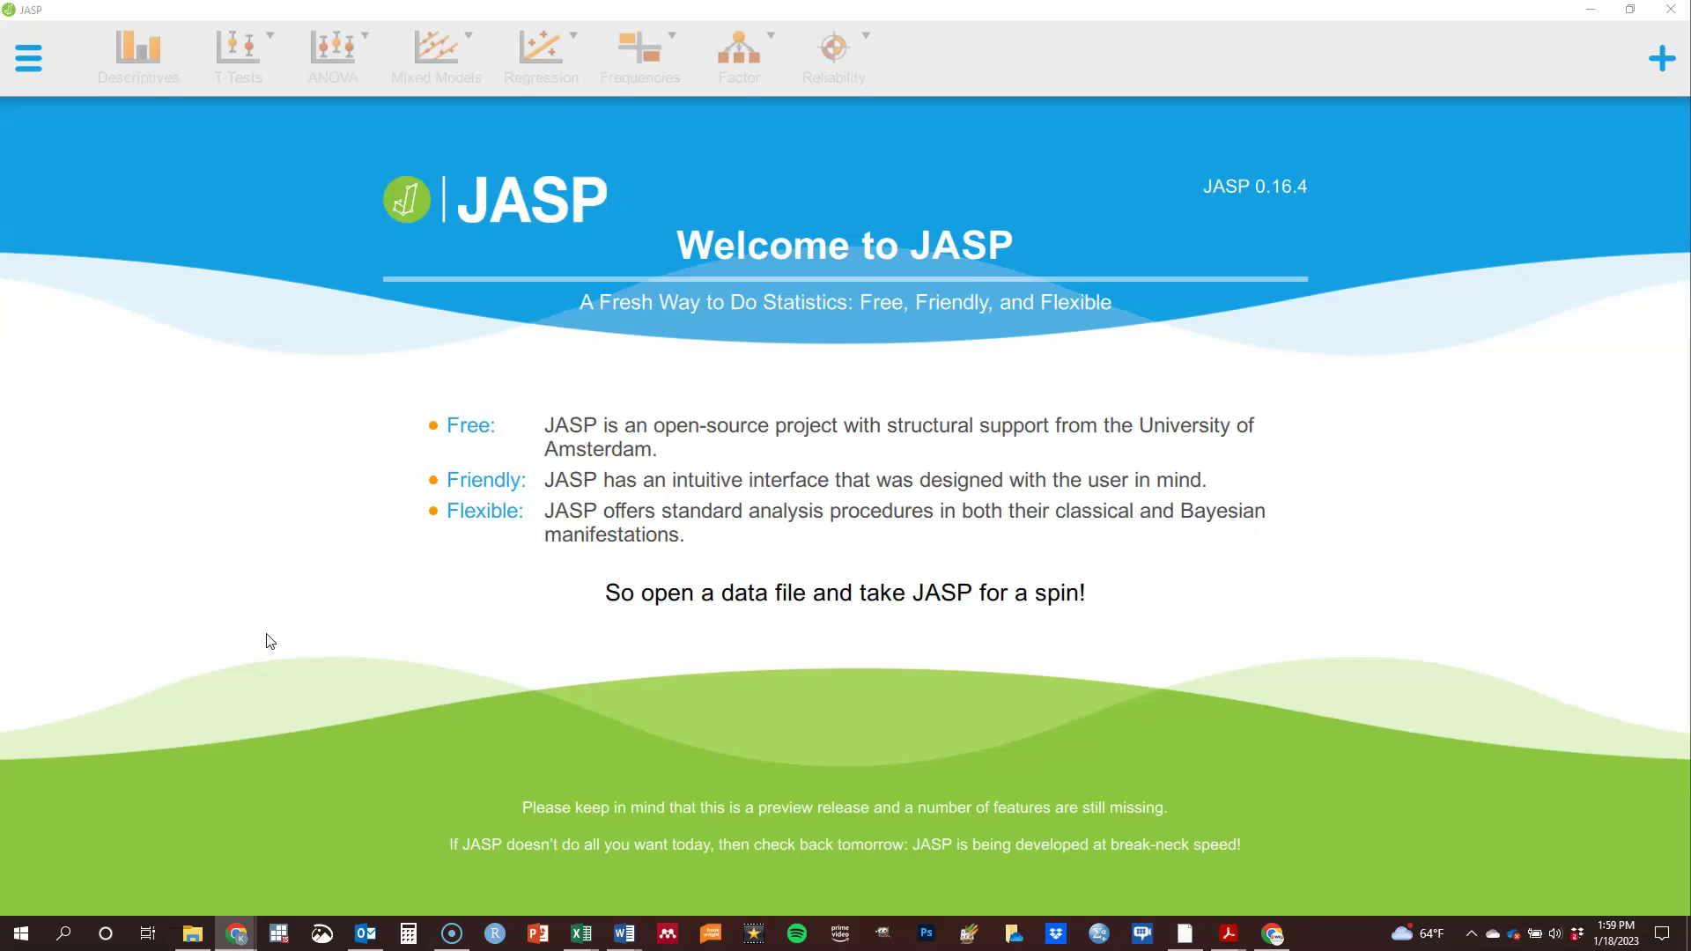
Browse the Open menu's Recent Files, Computer, OSF and Database pages, ending in the Data Library.
click(28, 60)
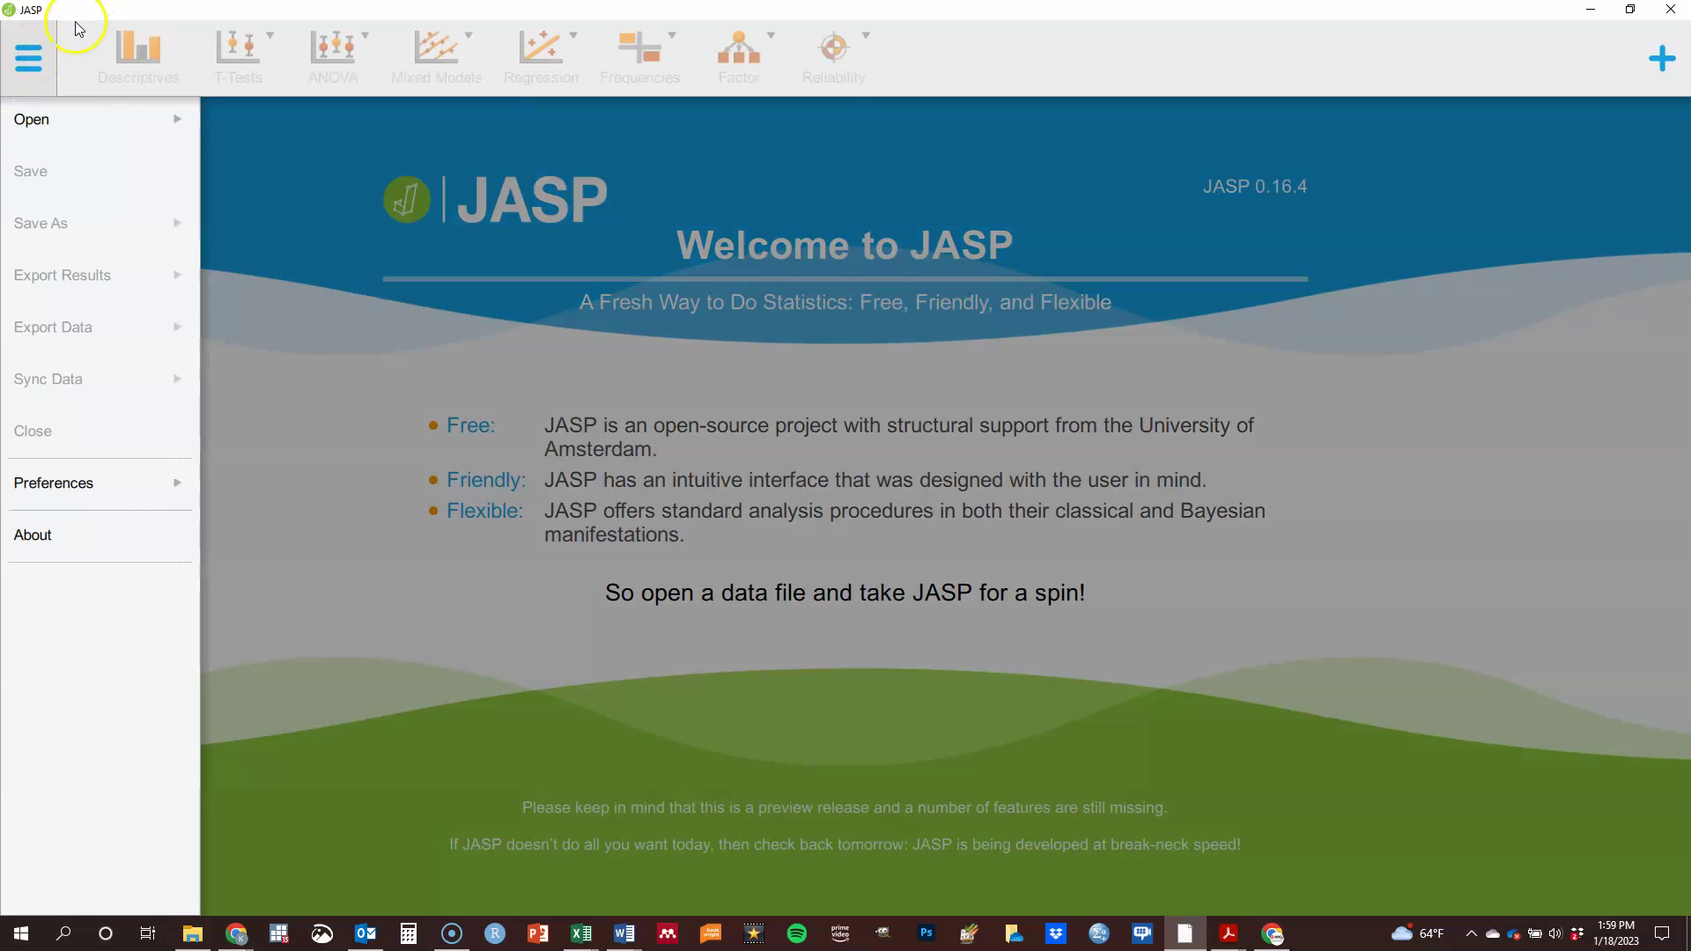
click(59, 134)
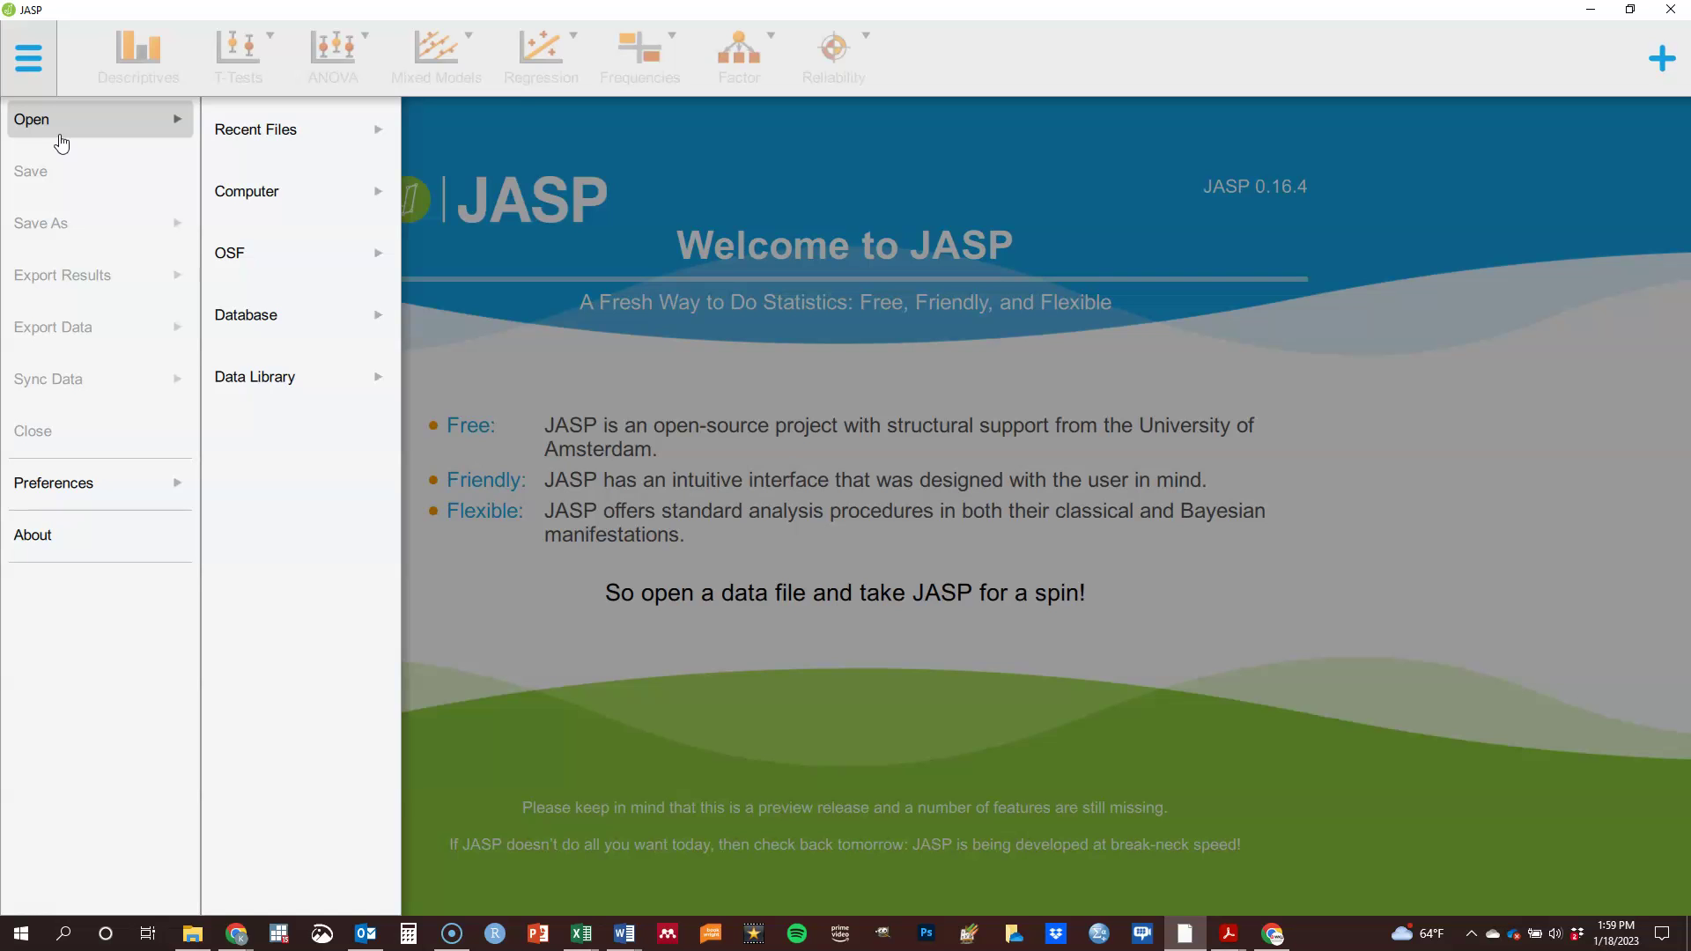
click(228, 137)
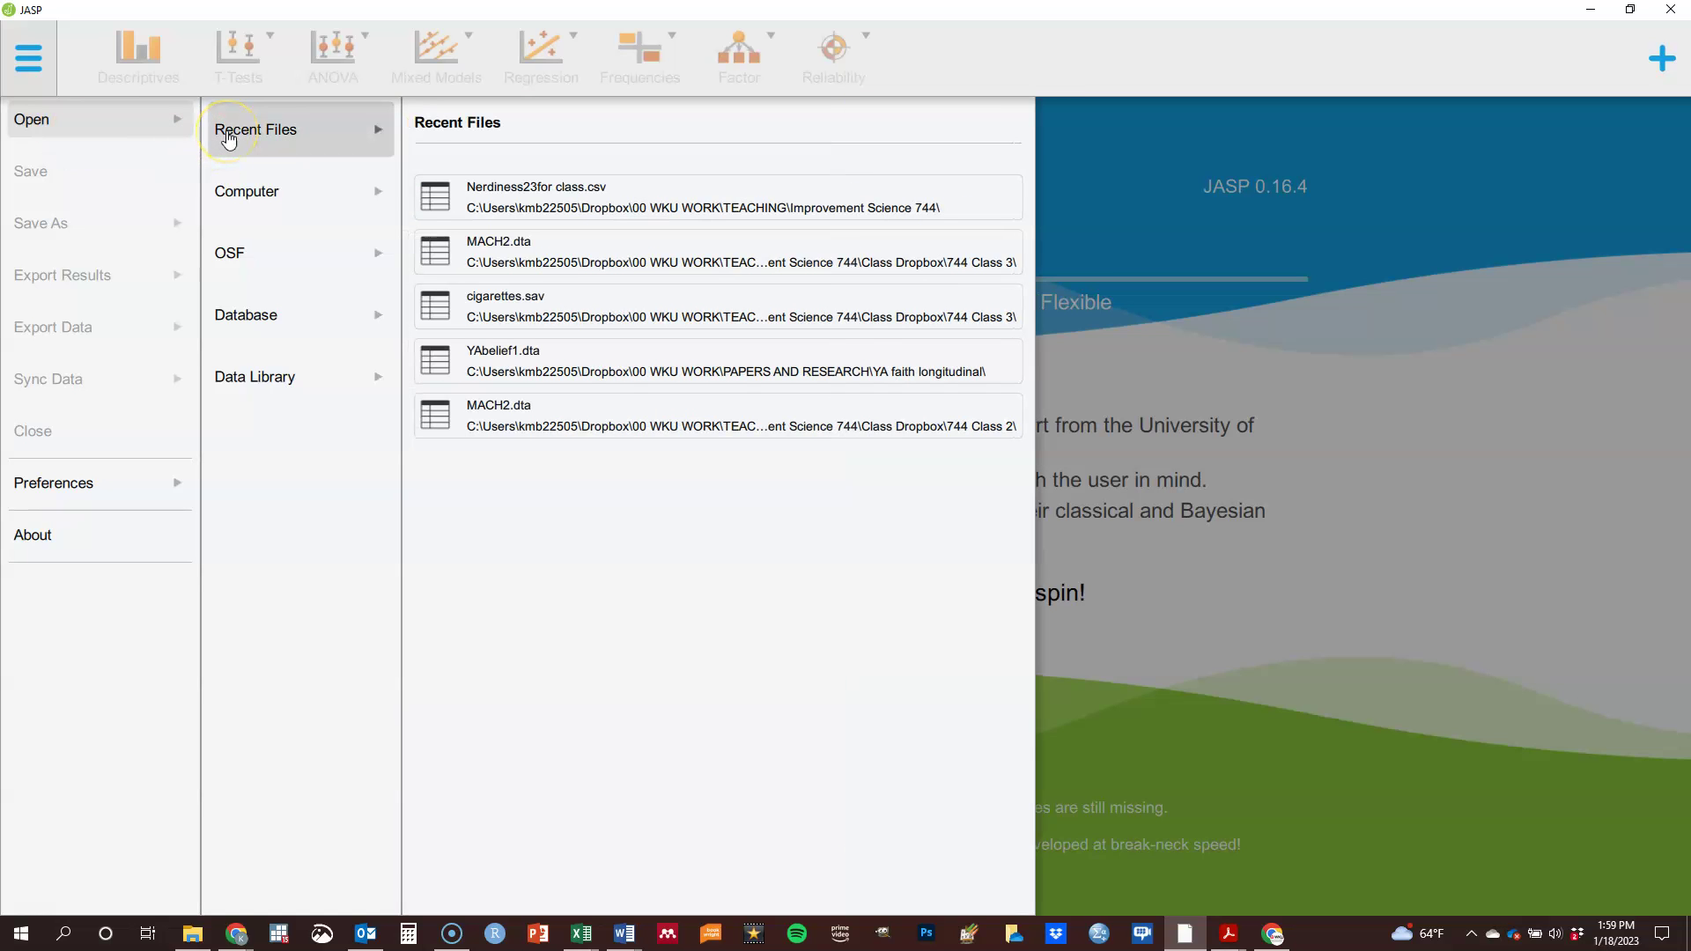
click(223, 192)
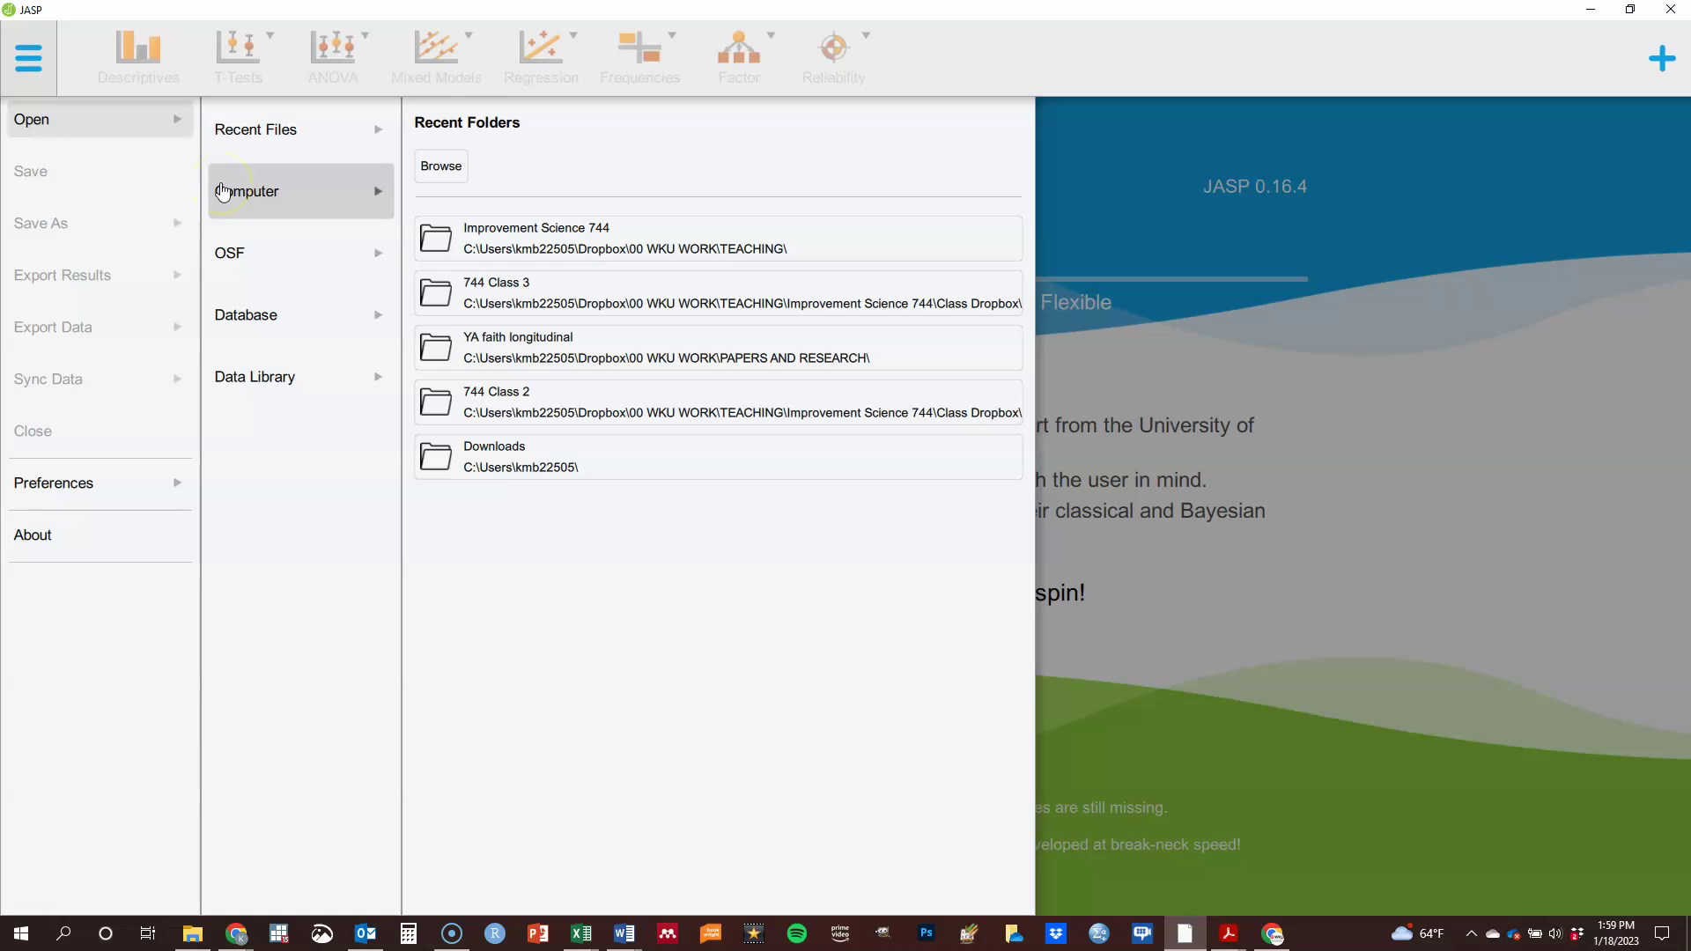
click(229, 257)
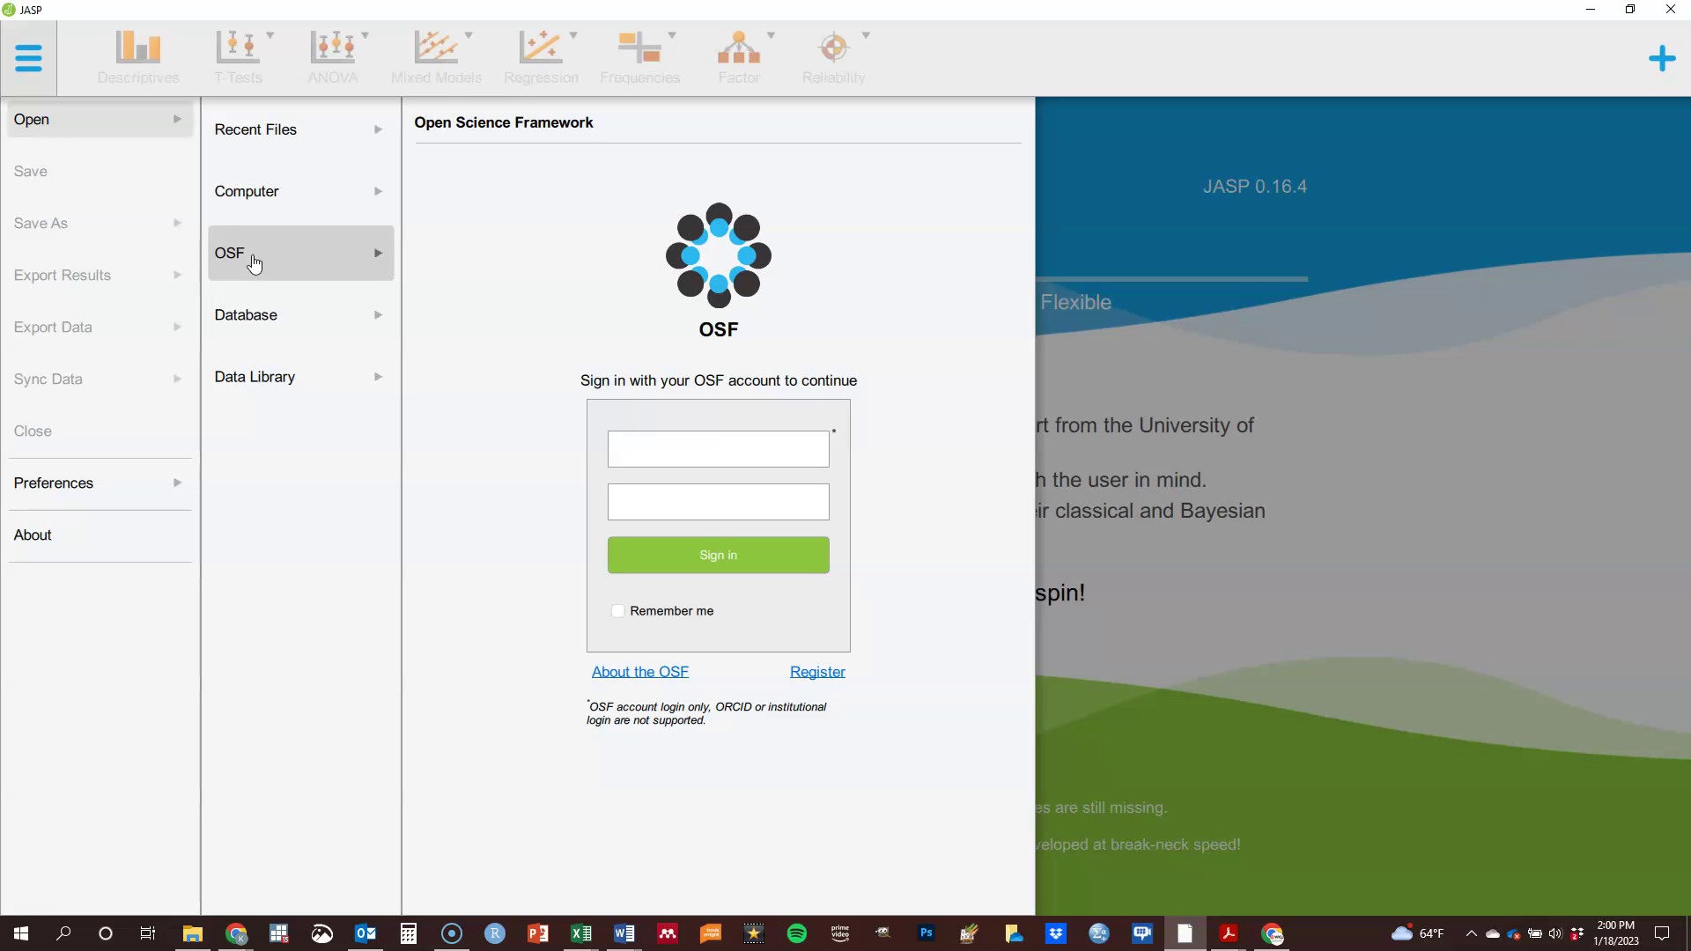
click(244, 323)
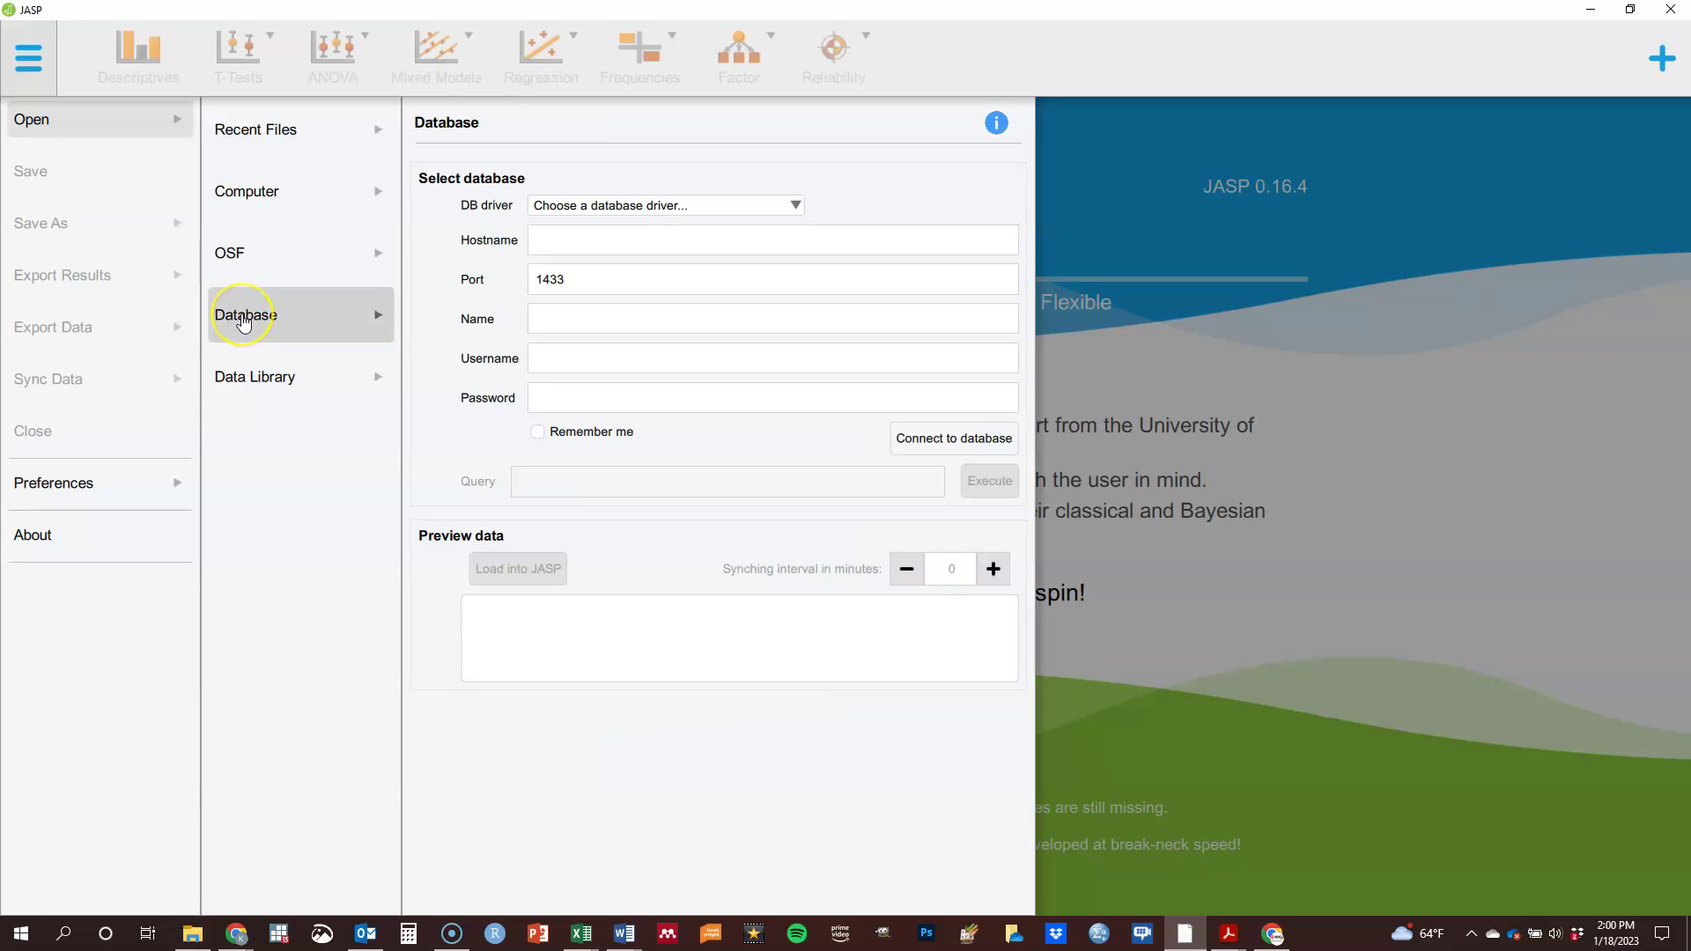
click(224, 371)
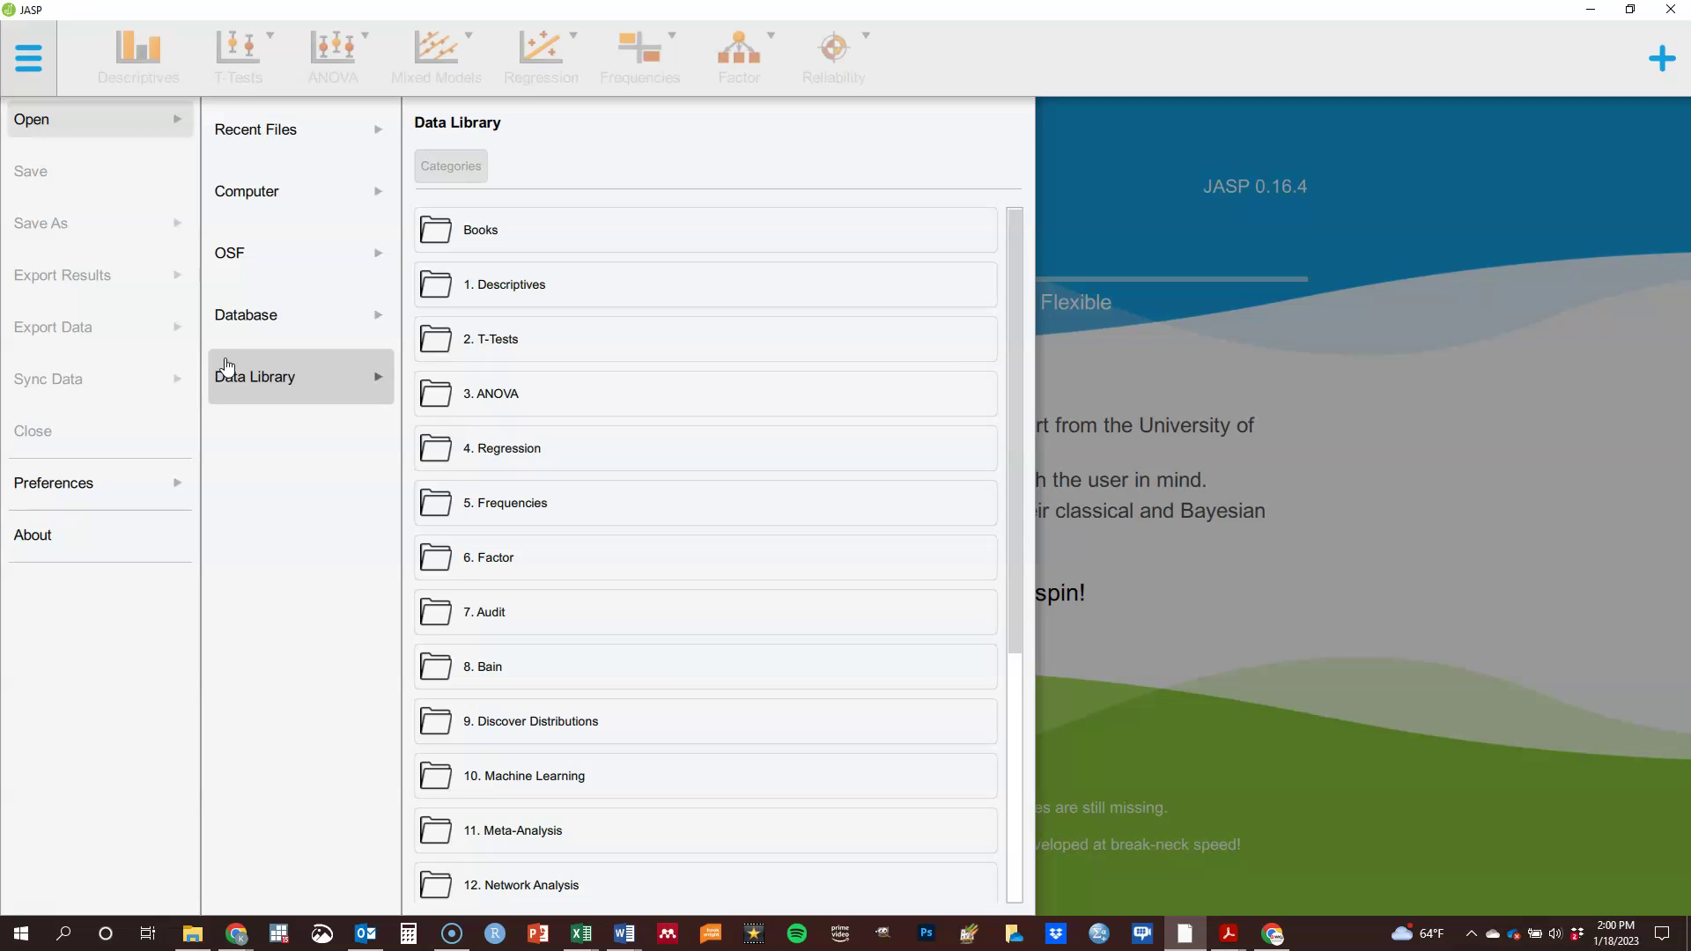
click(234, 371)
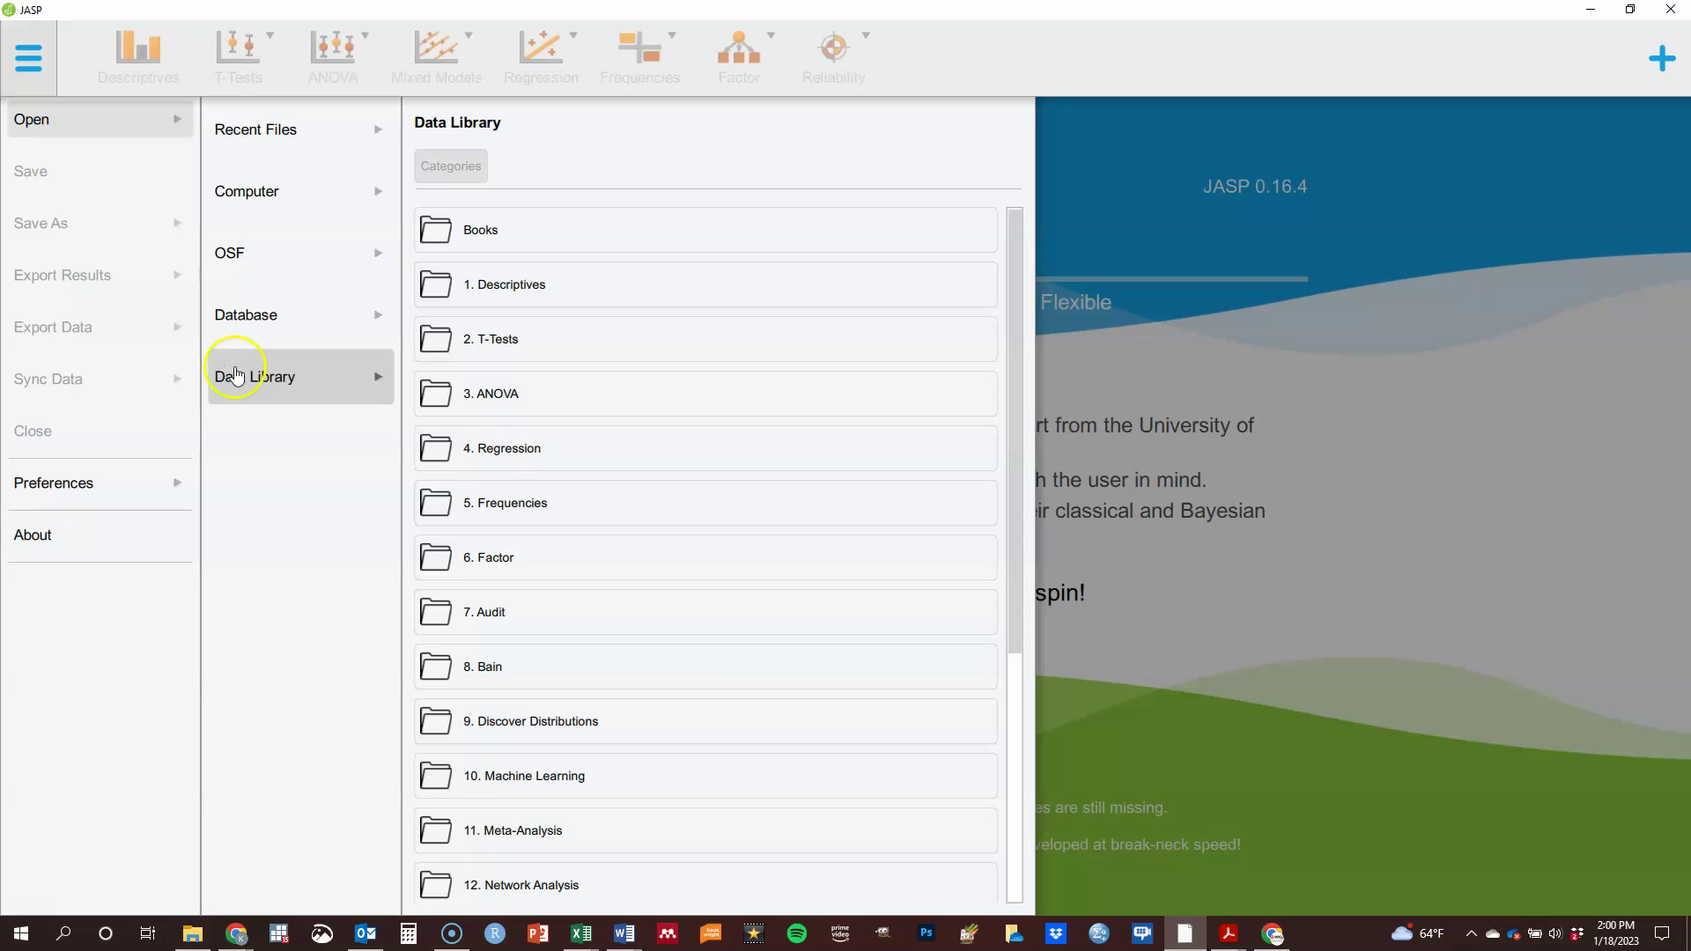
click(484, 346)
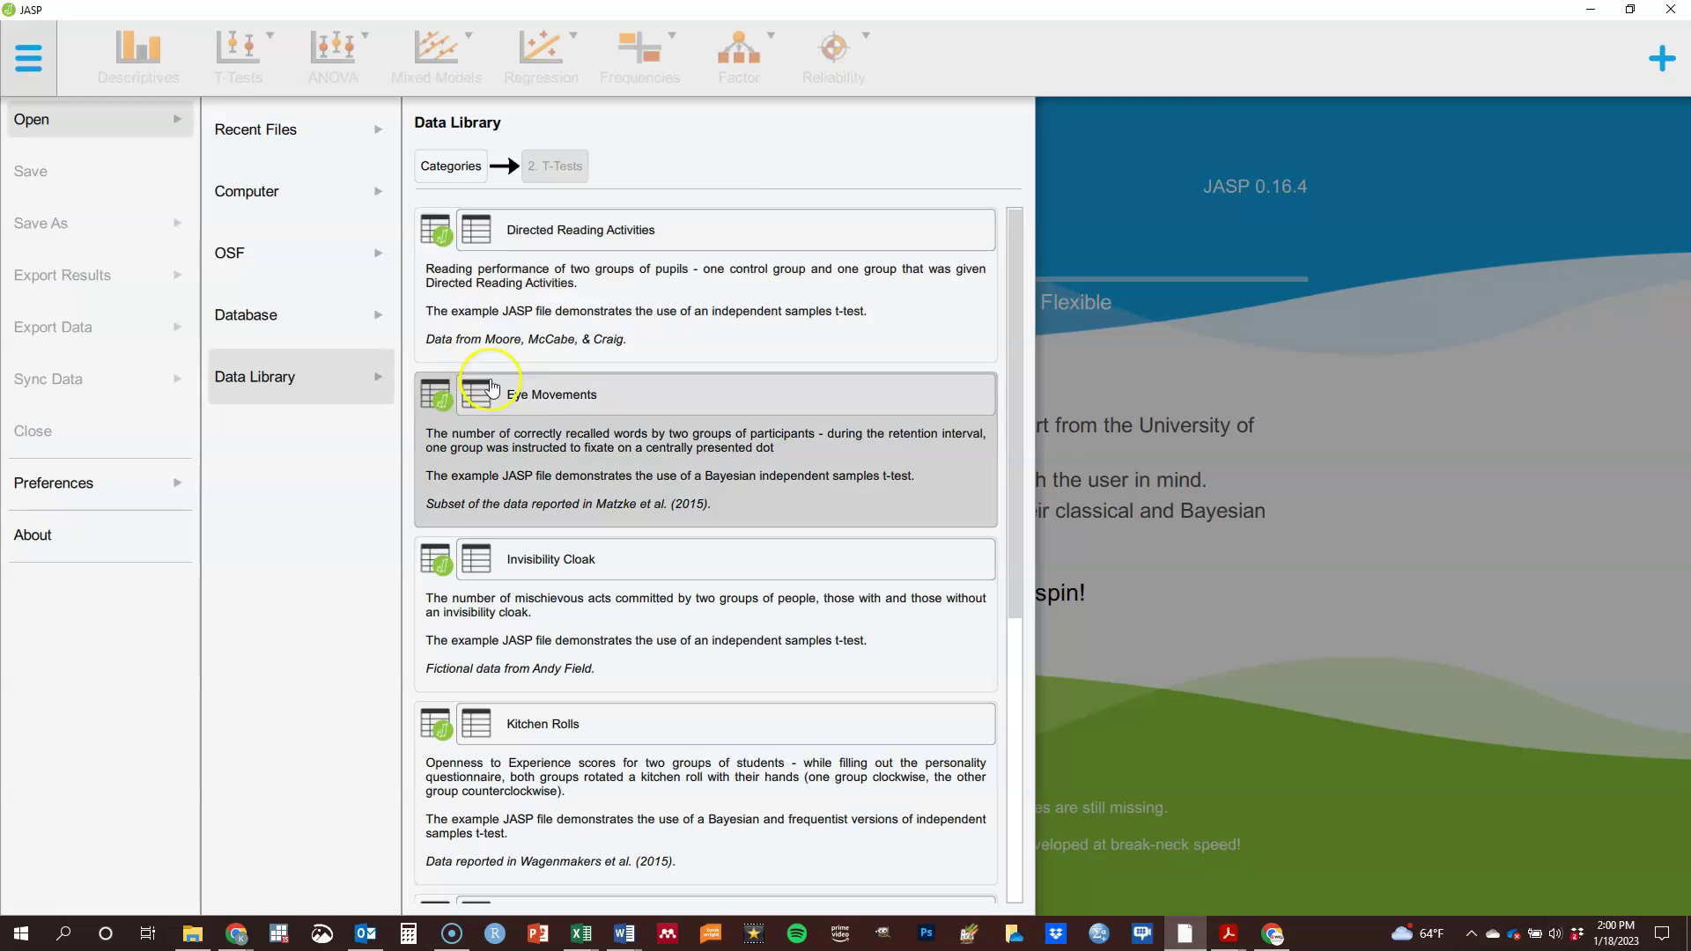
click(456, 696)
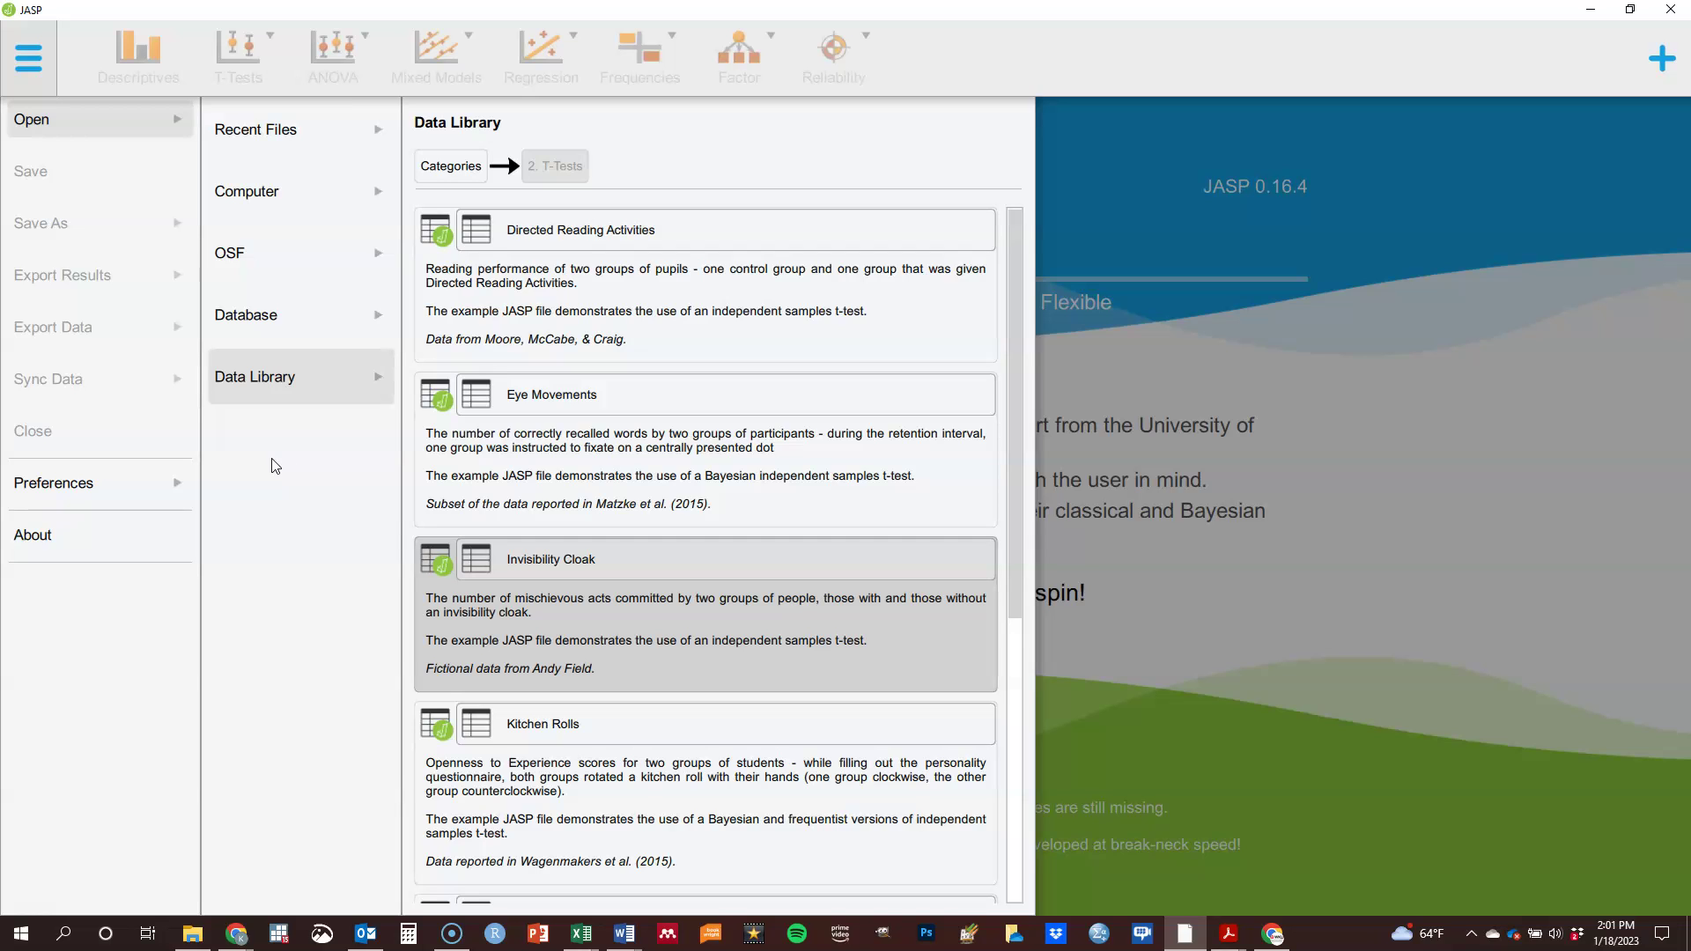
click(282, 189)
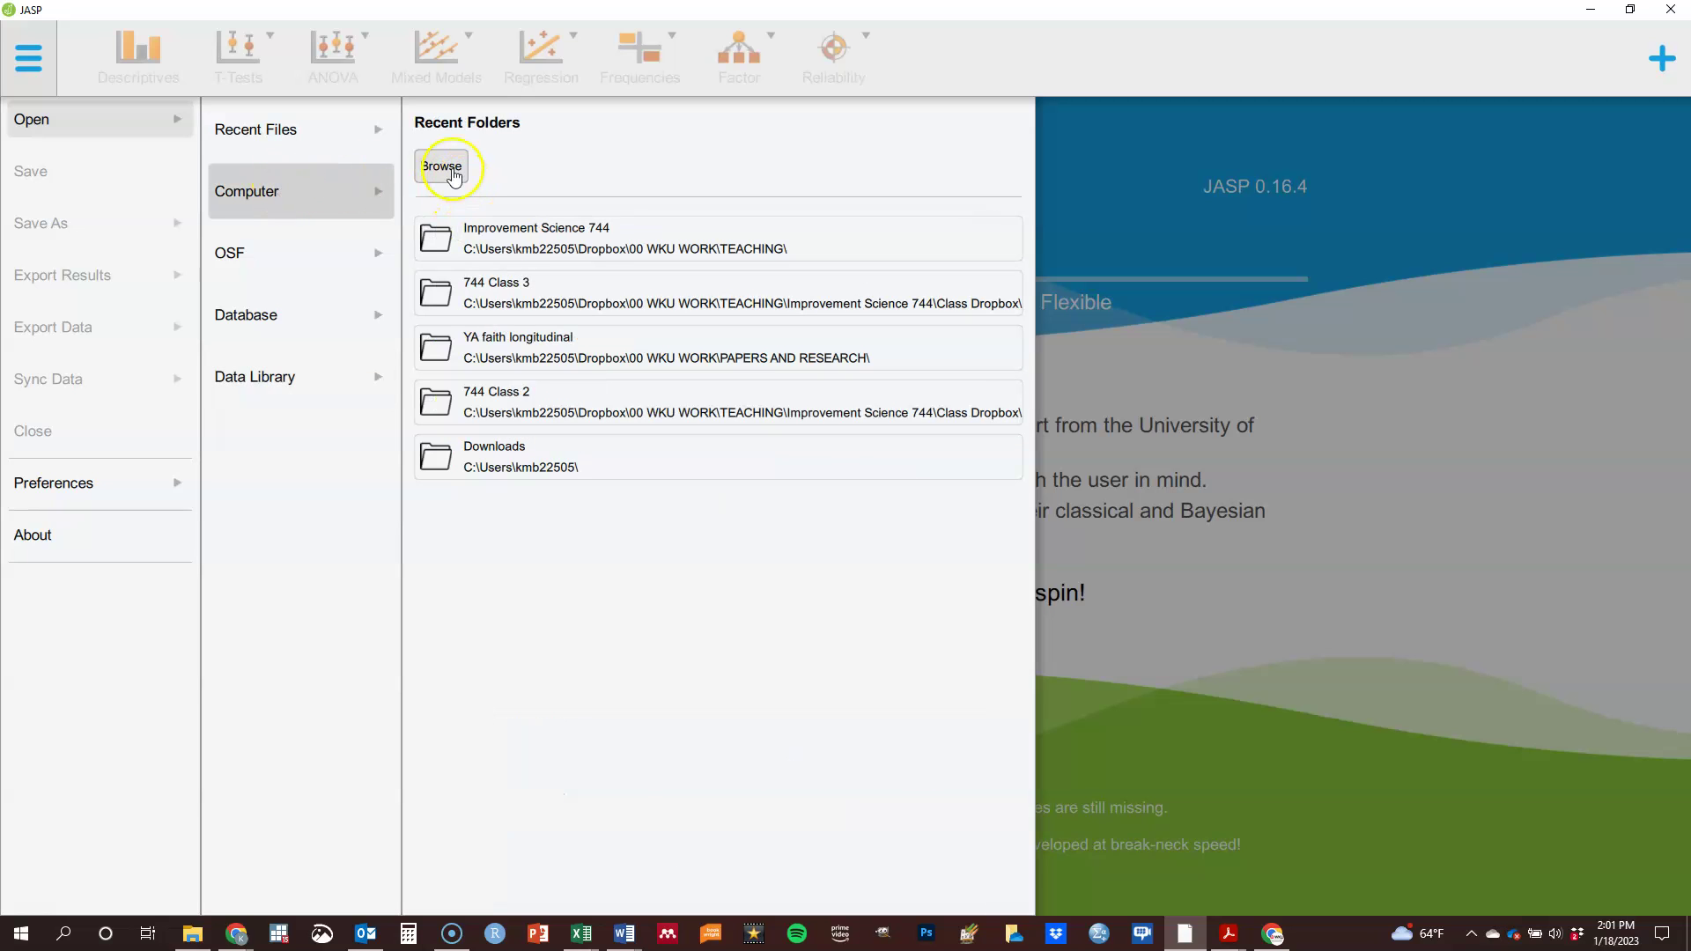
click(222, 376)
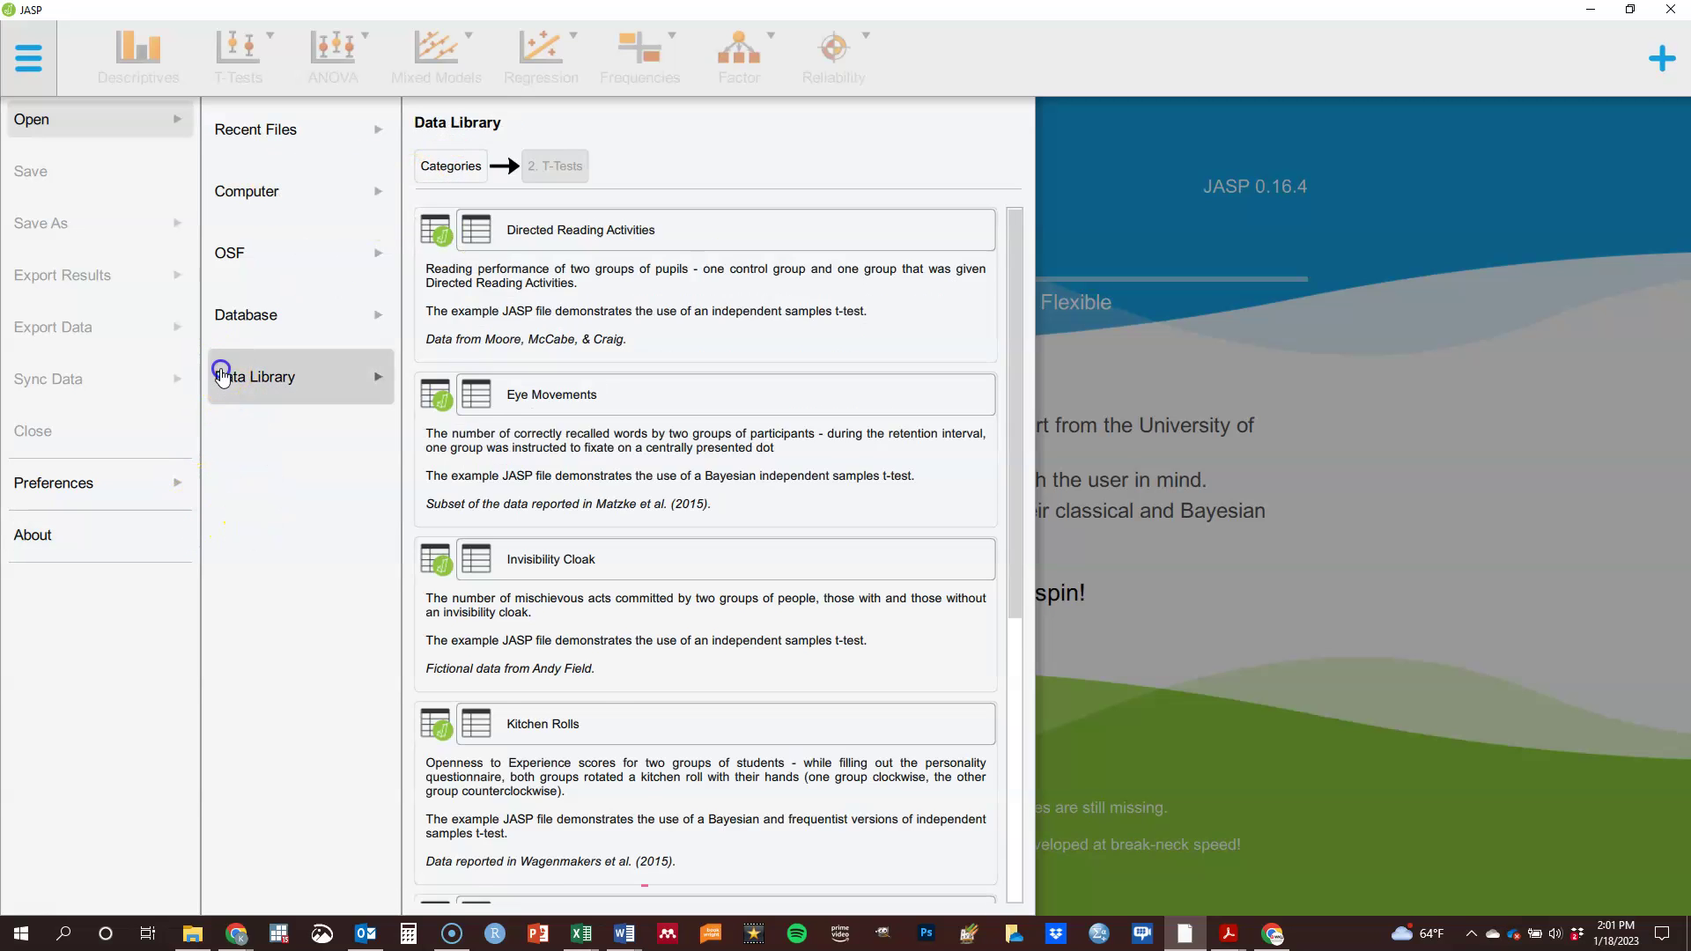
click(222, 376)
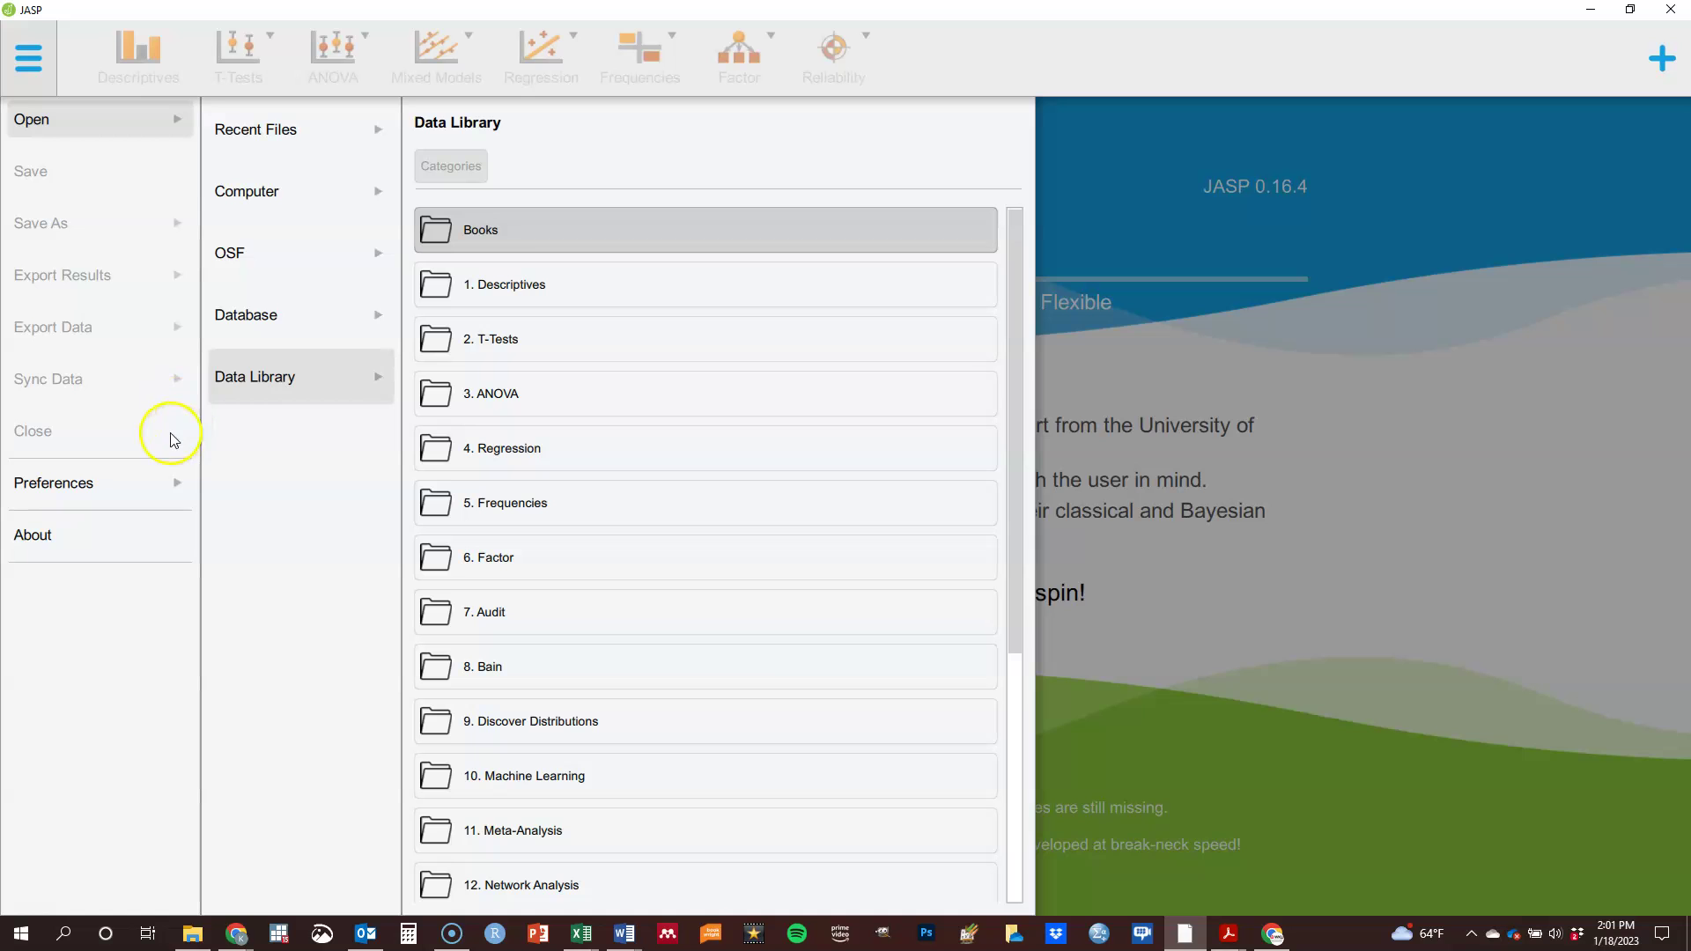
Show the Data preferences: import threshold 10 and missing values NaN, nan, ., NA, -9.
click(62, 482)
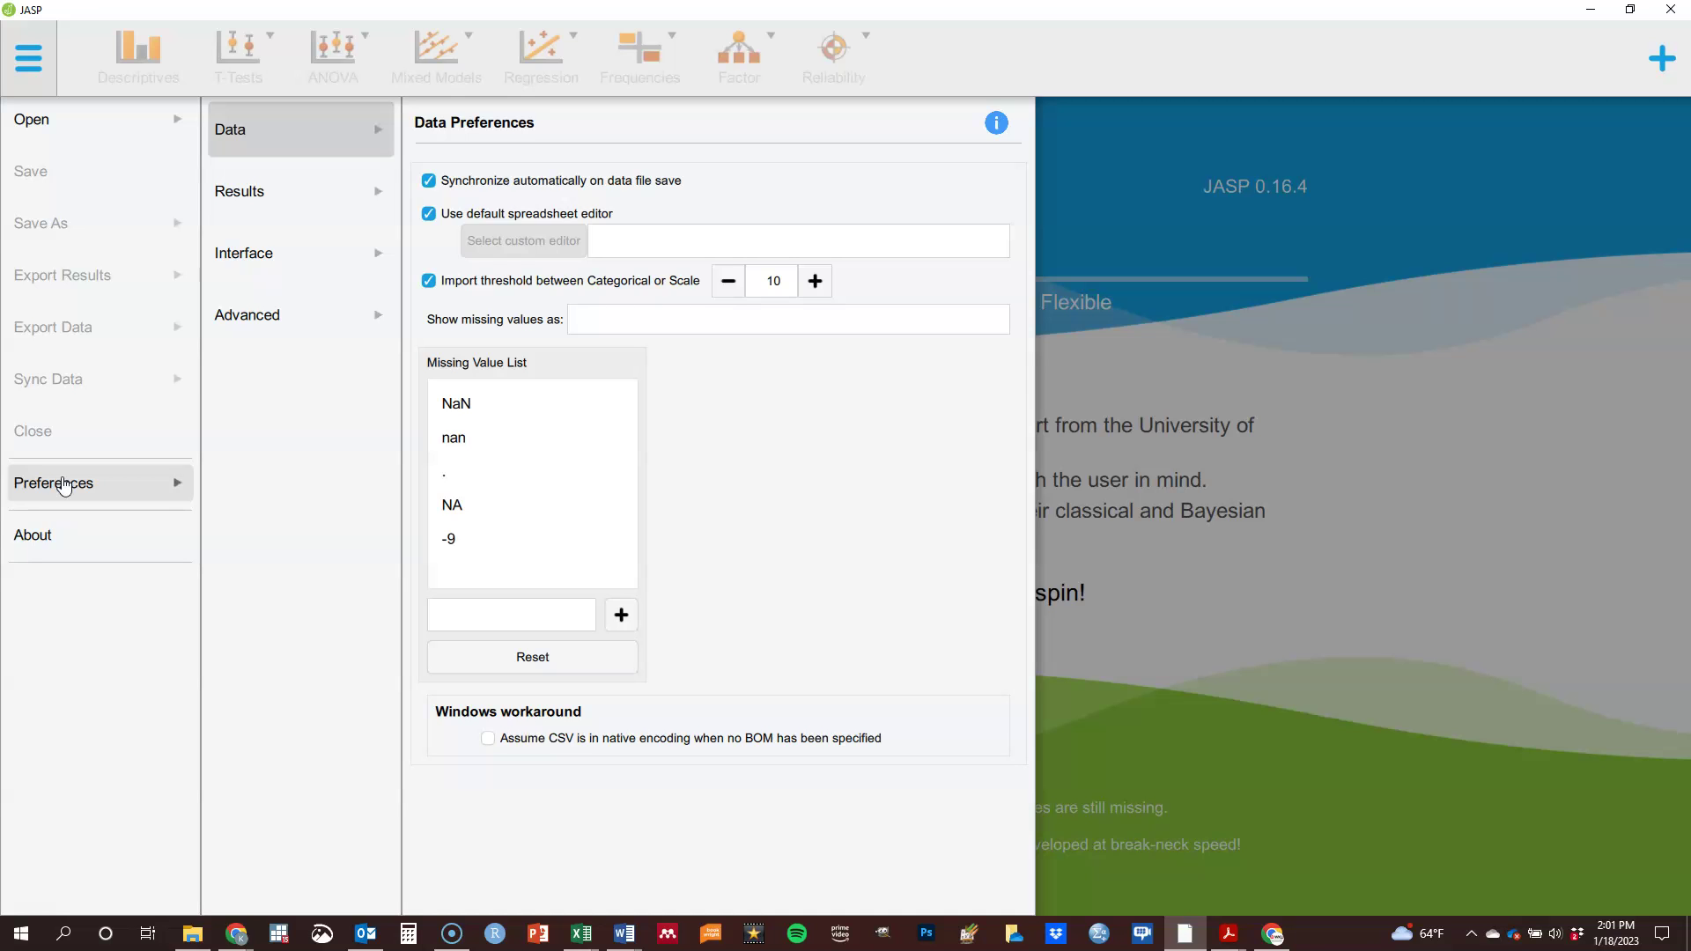
click(291, 192)
click(315, 141)
mouse_move(465, 448)
click(716, 513)
mouse_move(740, 499)
mouse_down()
mouse_move(763, 505)
mouse_move(866, 426)
mouse_up()
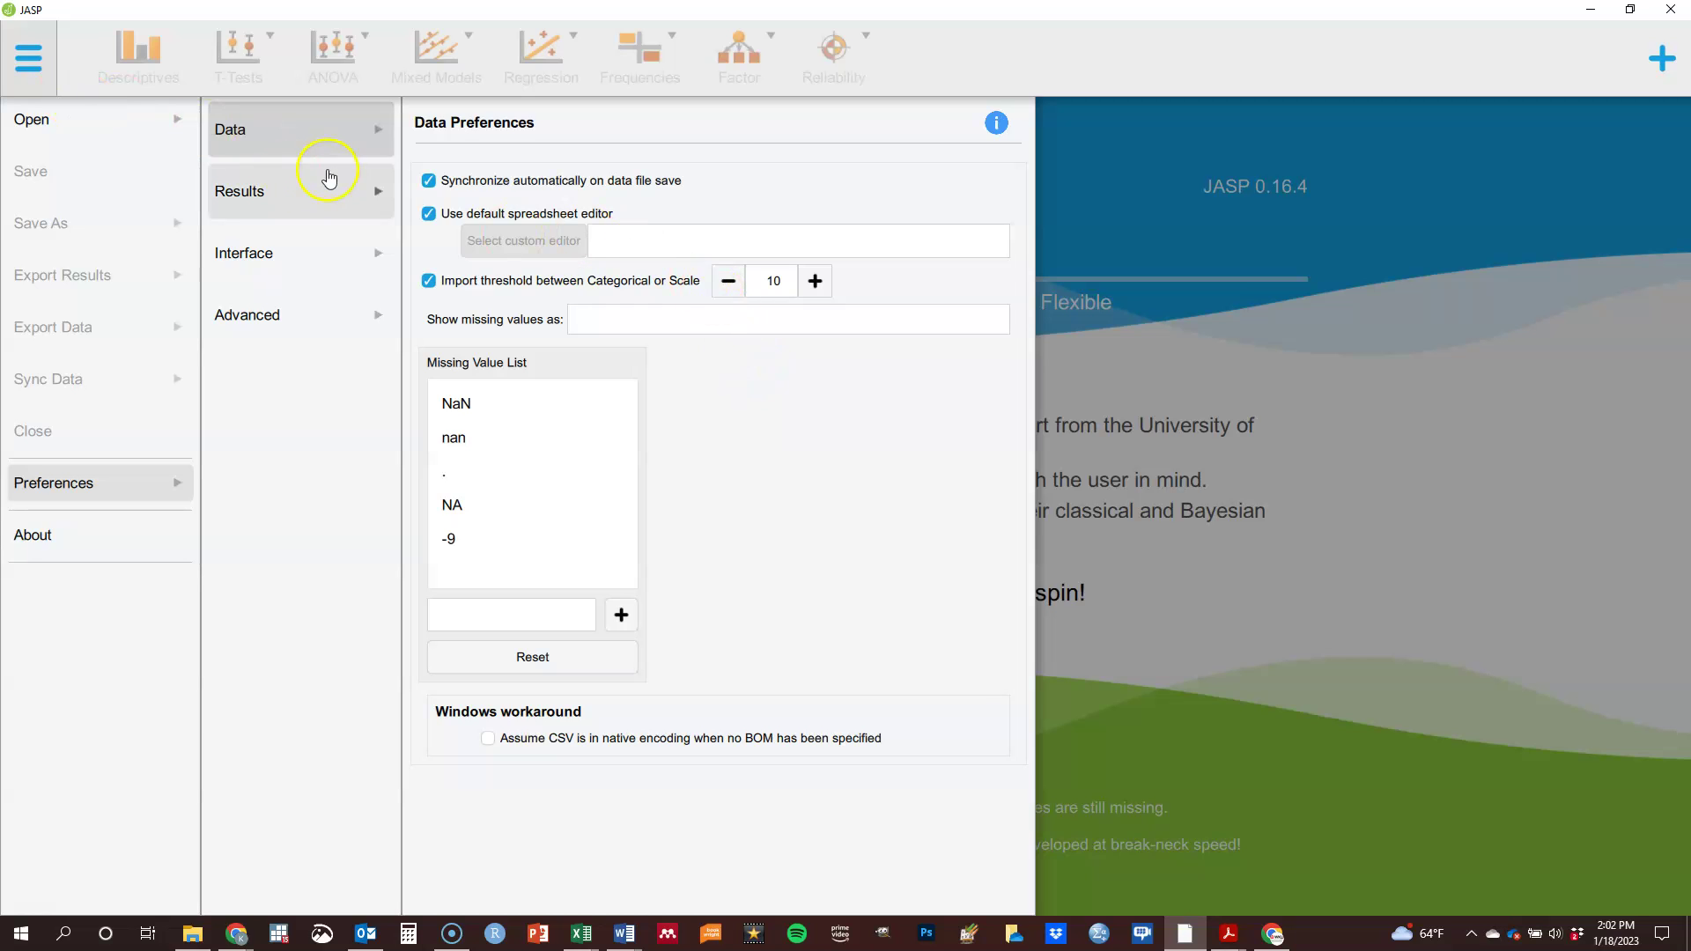
Review the Results, Interface and Advanced preference pages, then return to the welcome page.
click(288, 204)
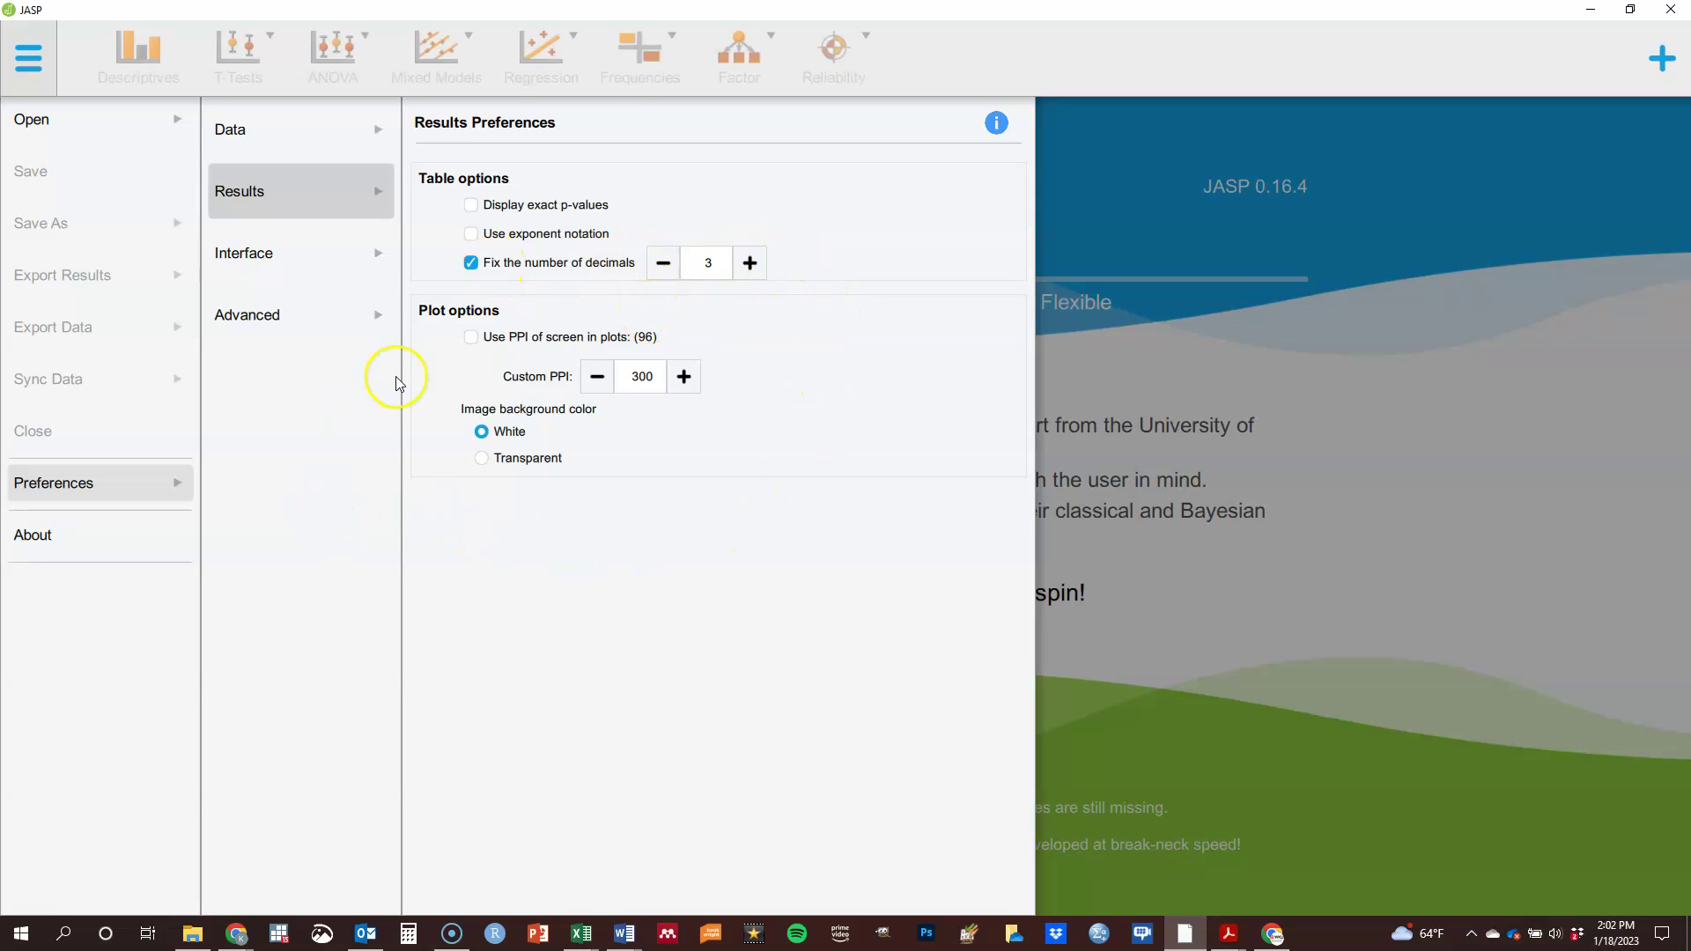
click(277, 263)
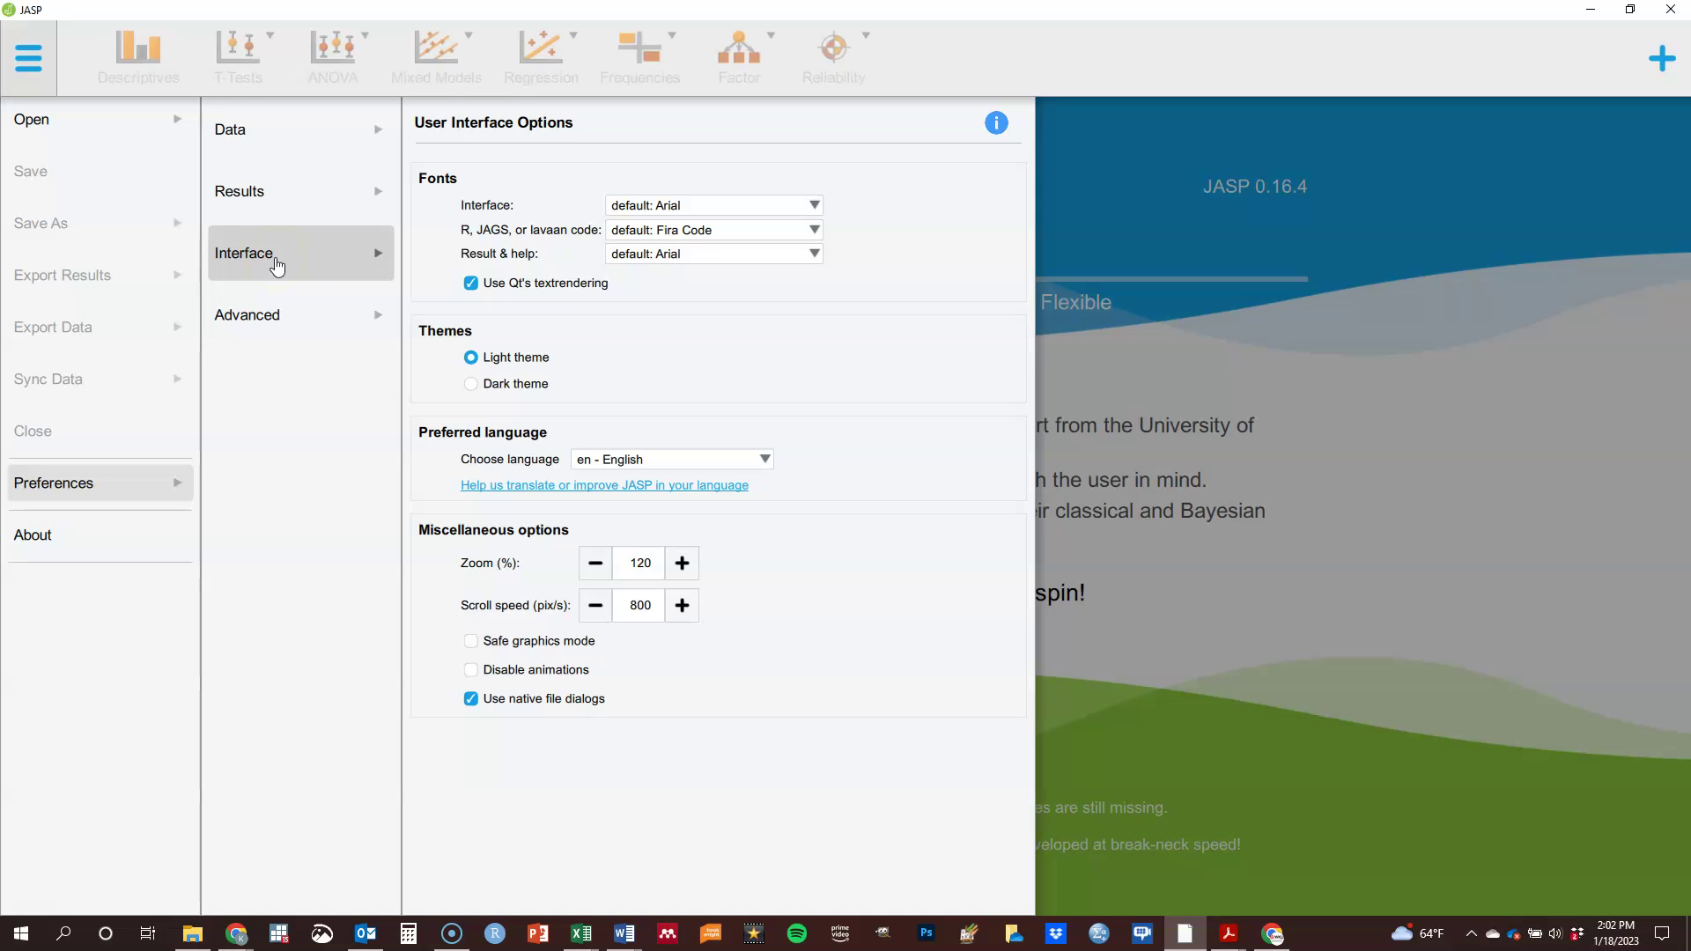
click(280, 315)
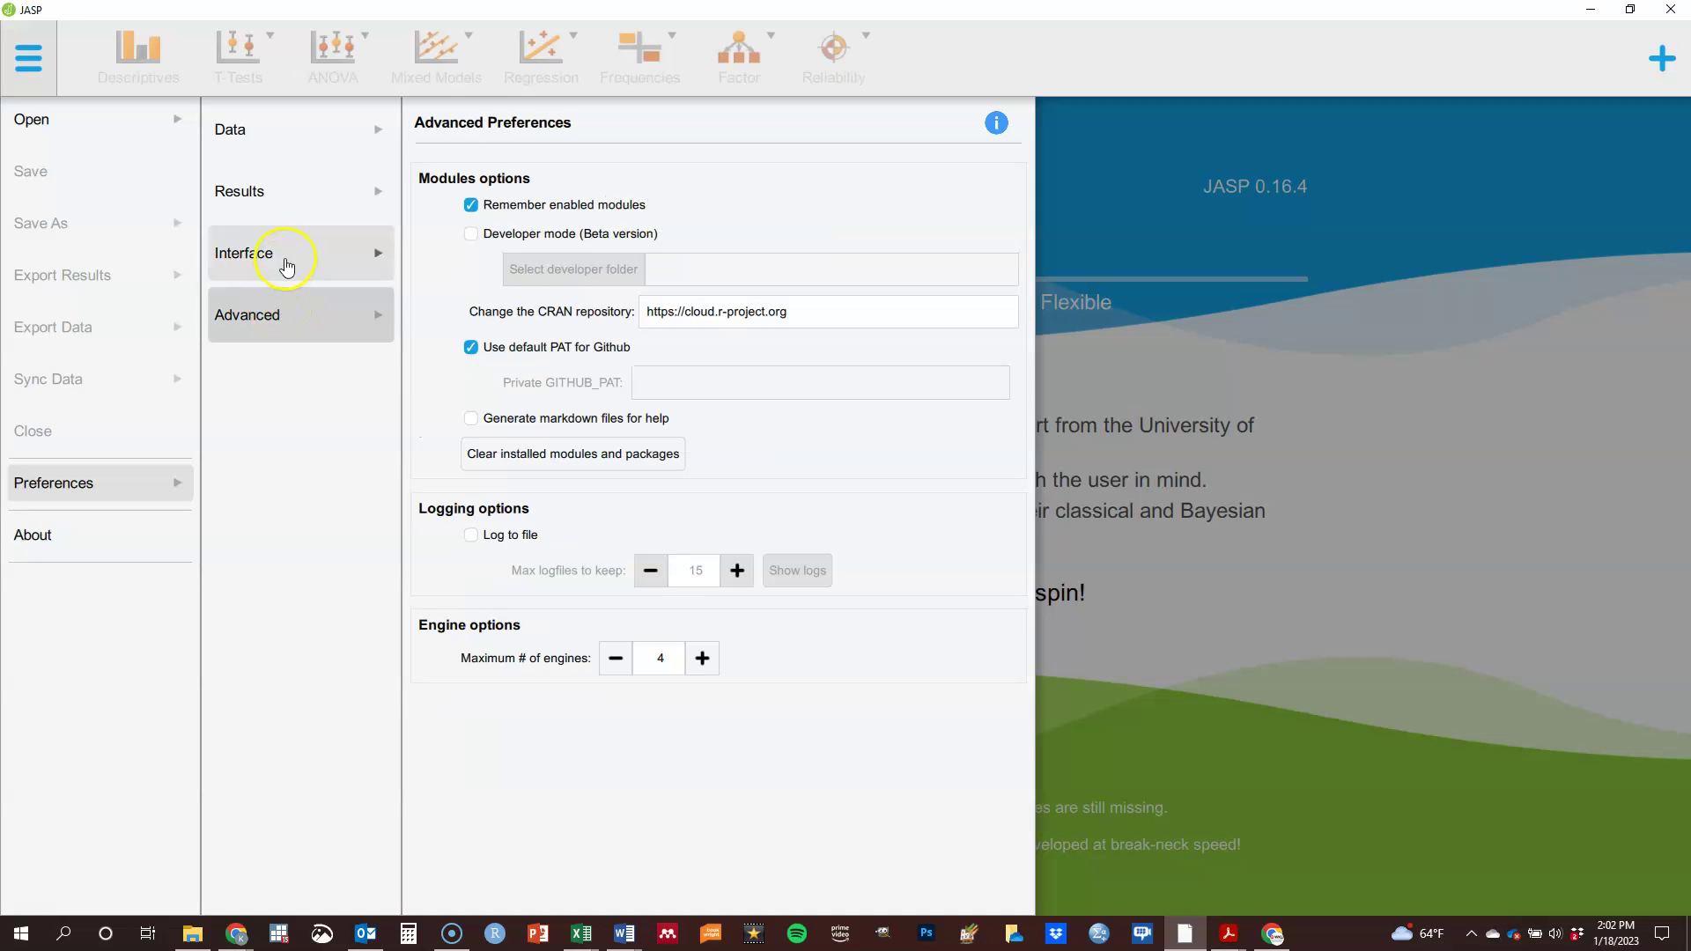
click(288, 264)
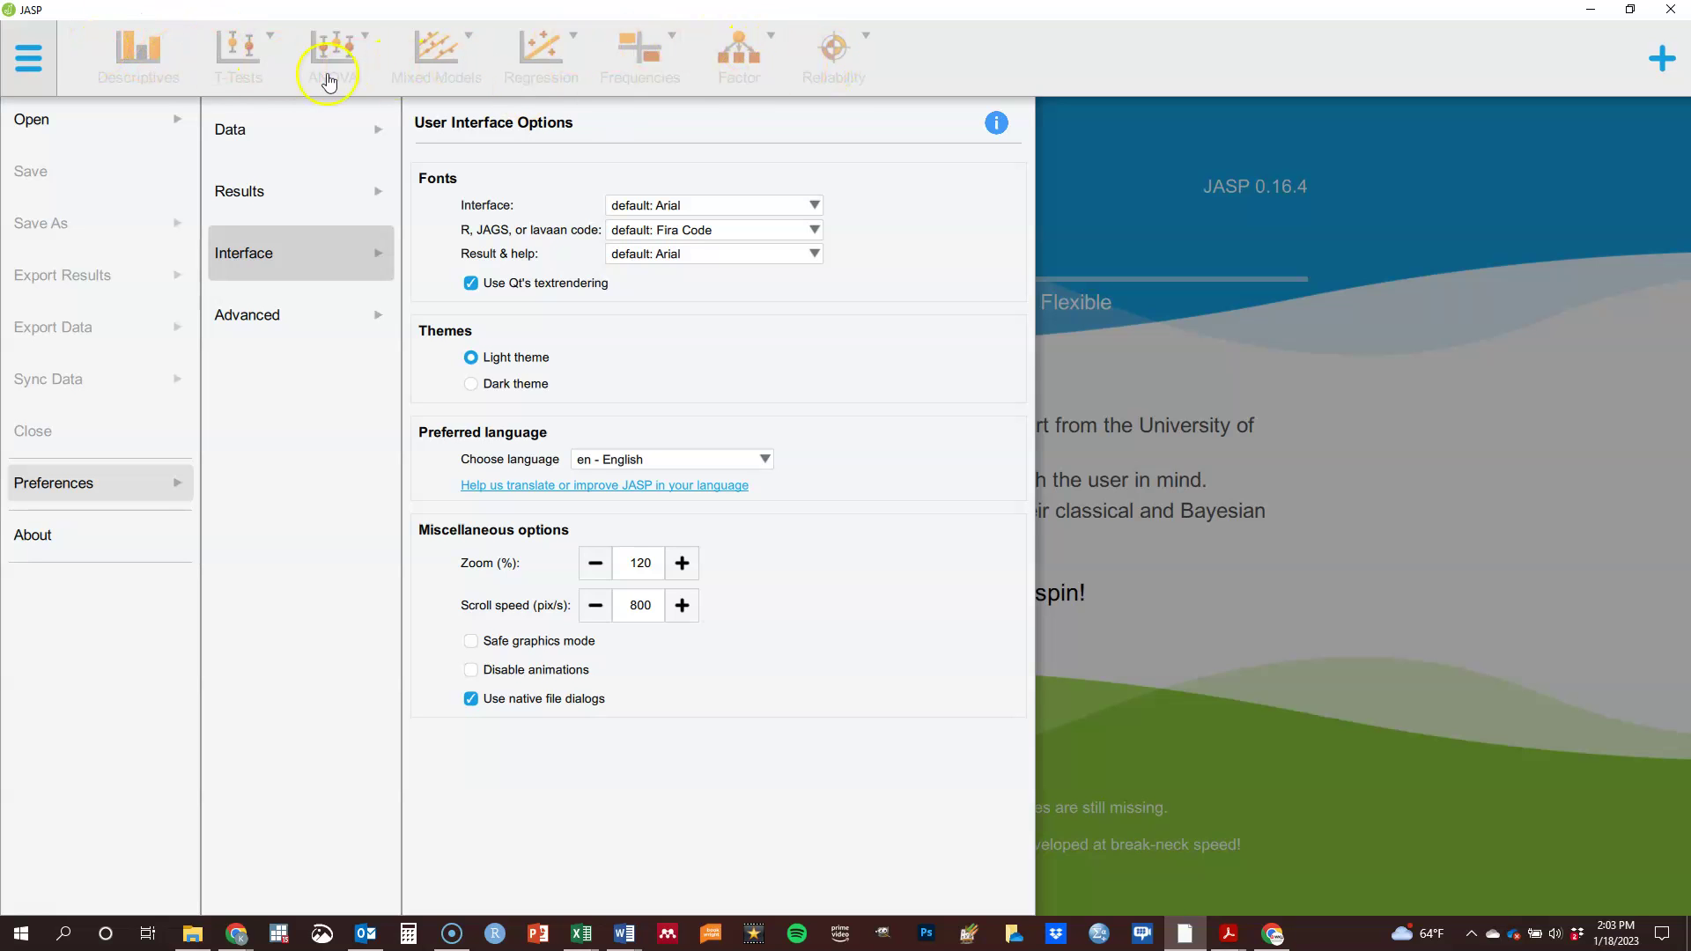
click(139, 55)
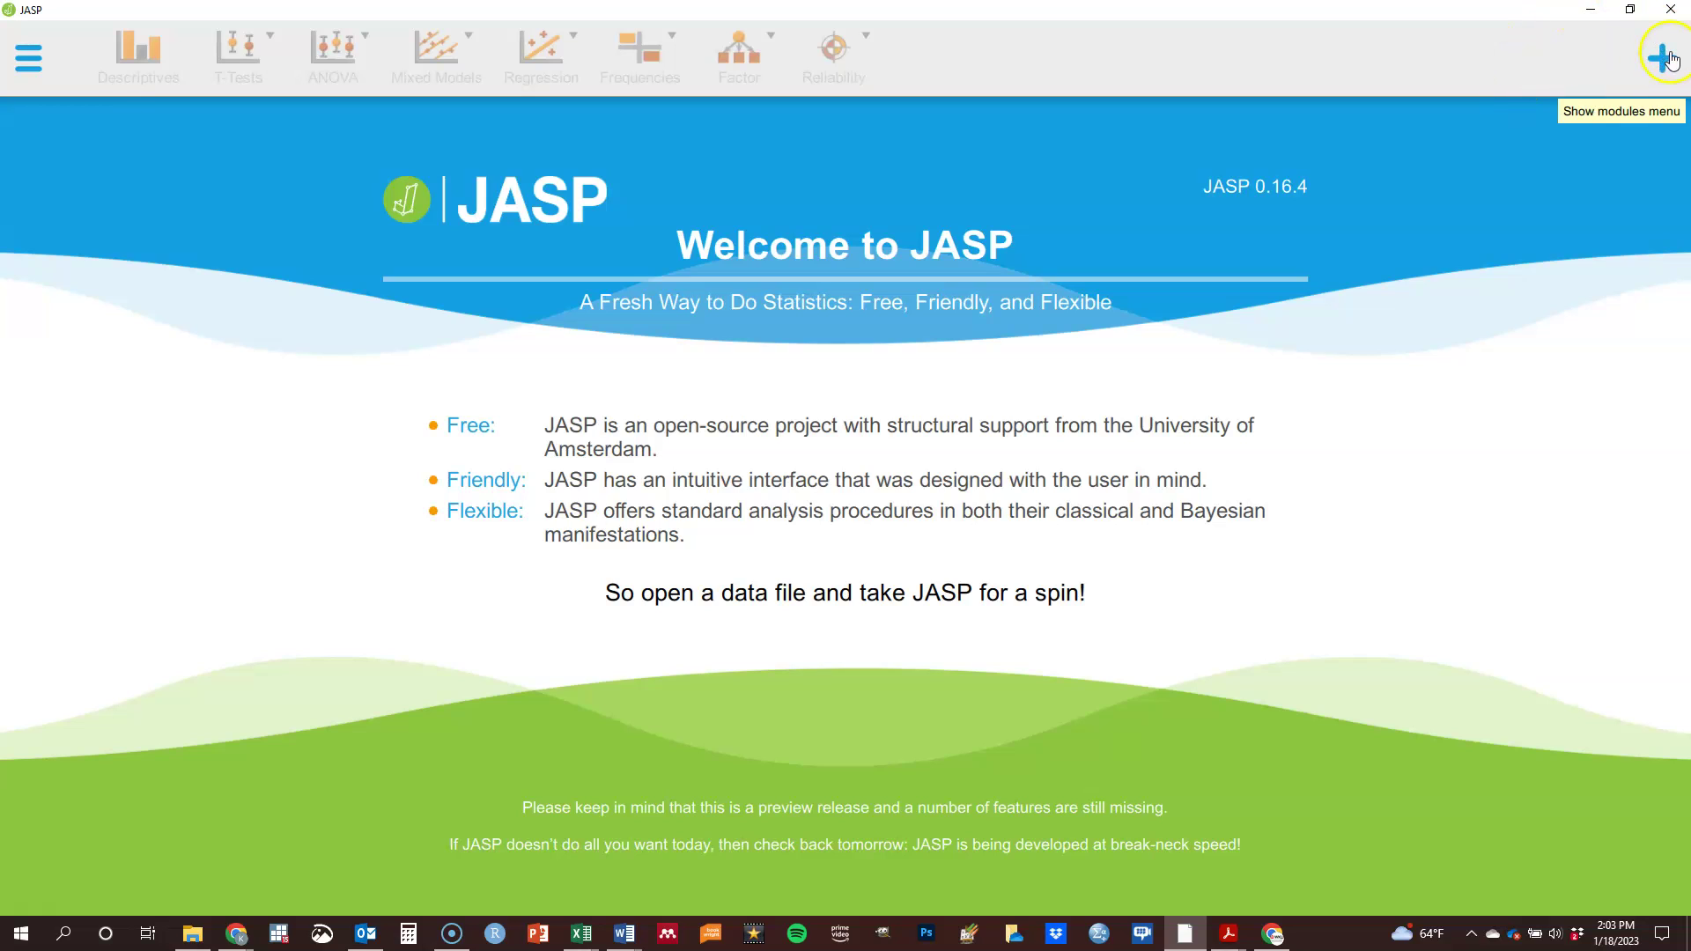
click(1640, 51)
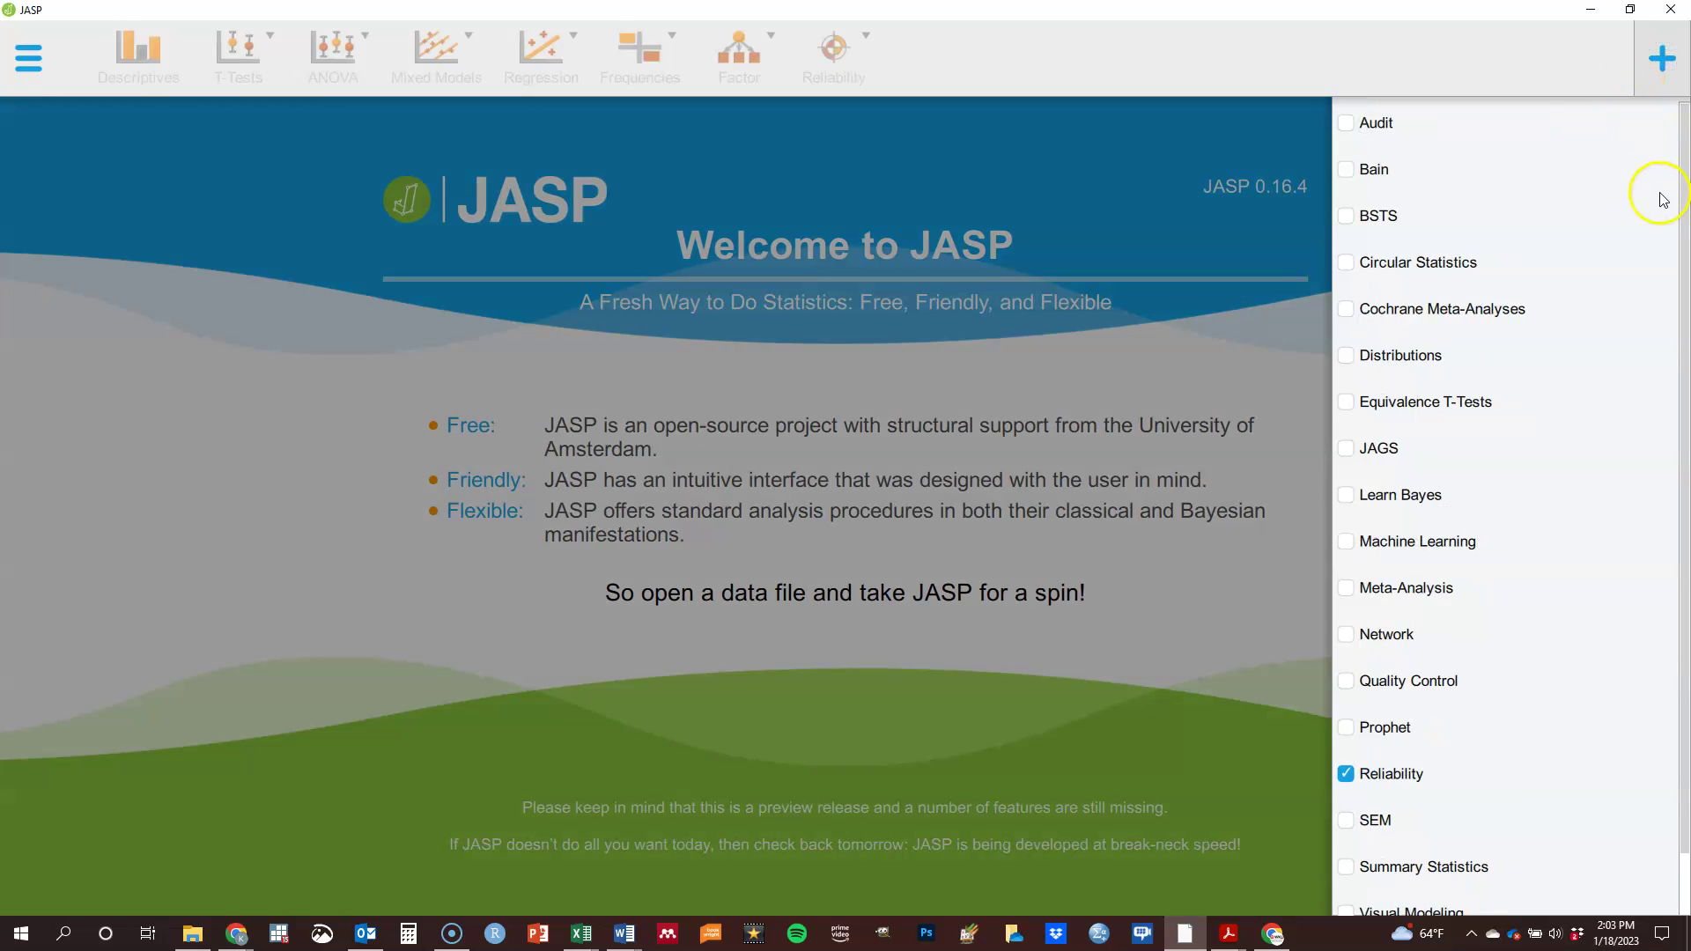
scroll(1661, 260, down, 2)
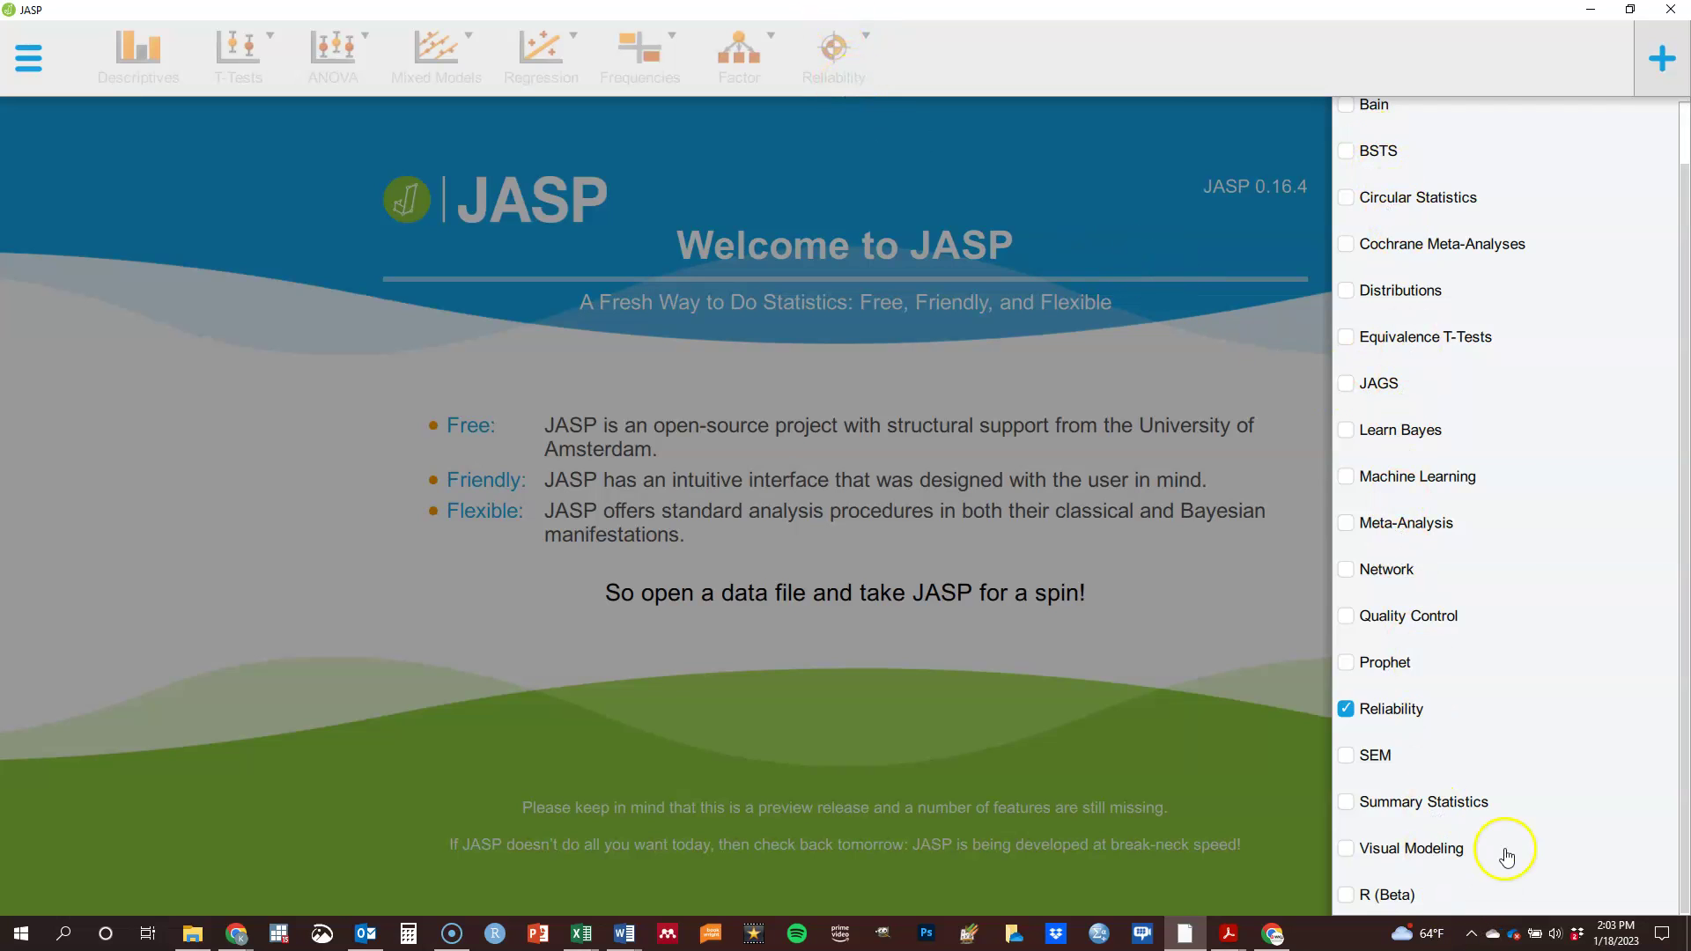
scroll(1684, 185, up, 1)
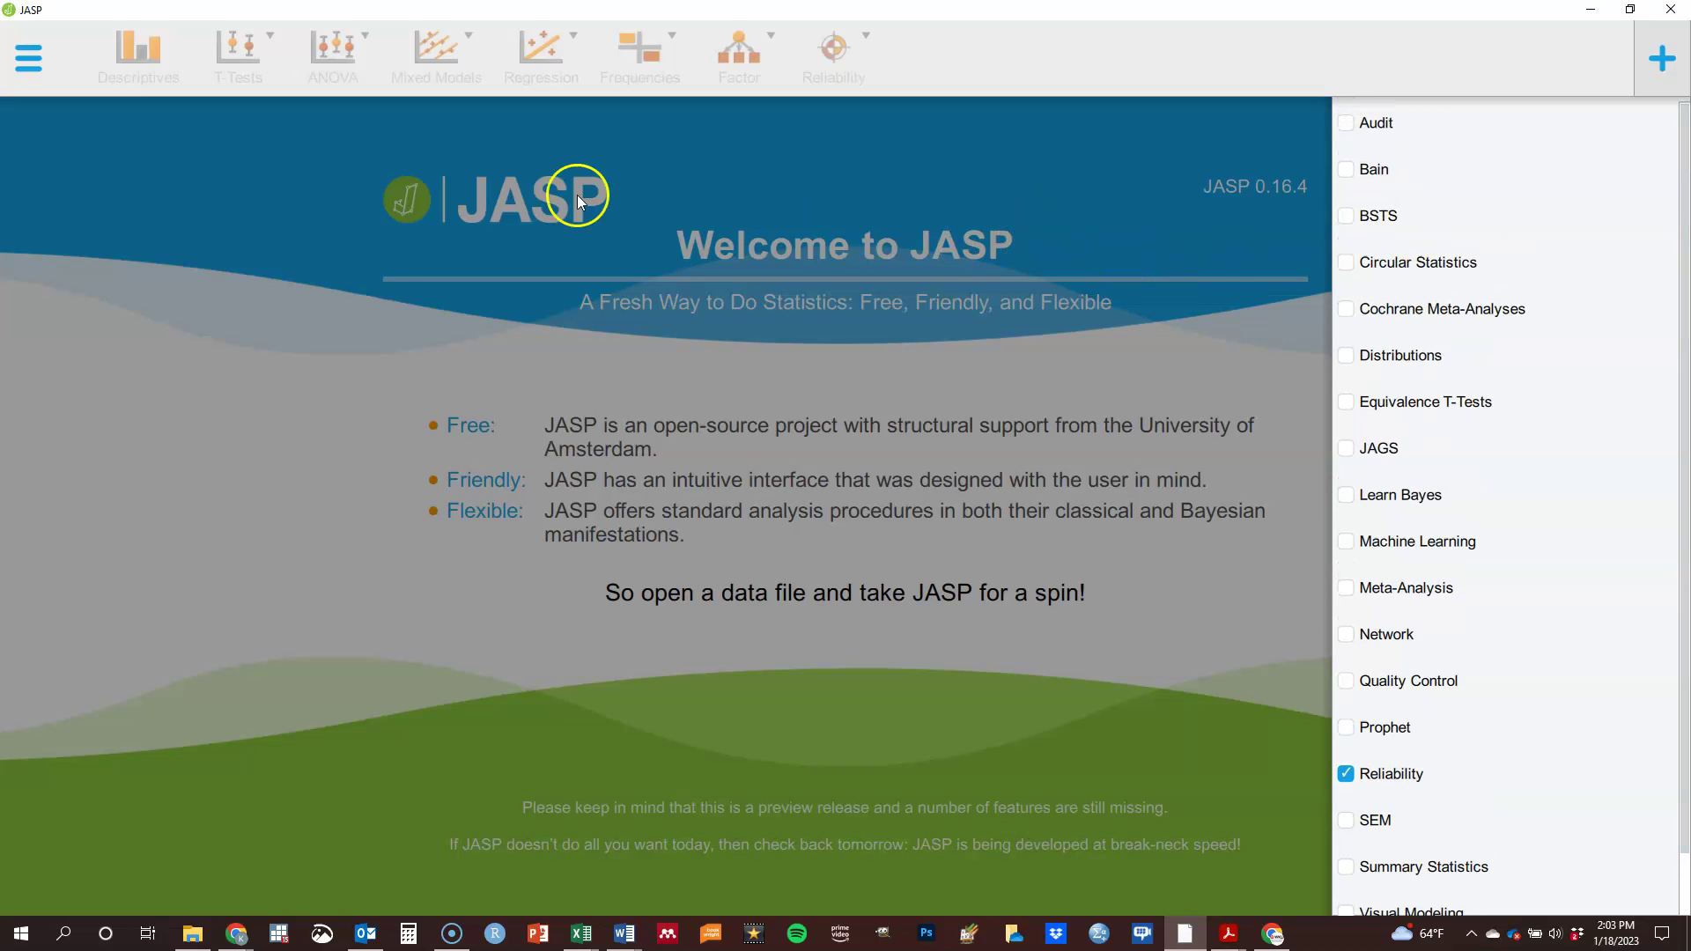
click(238, 304)
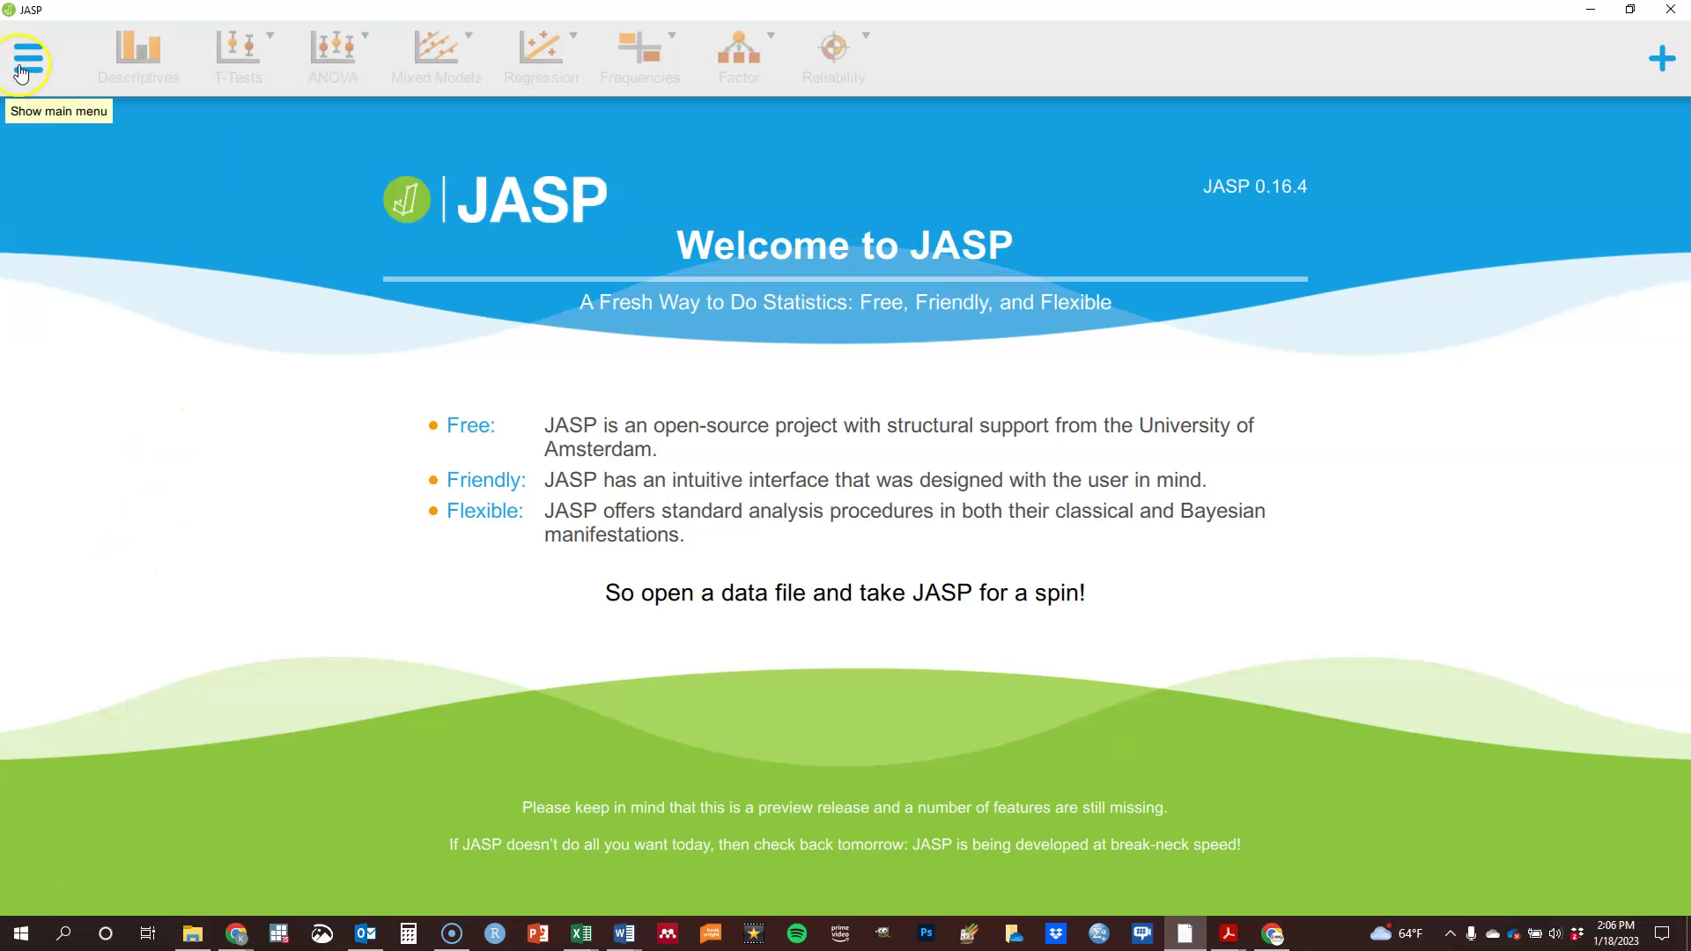
Load Fictional Scale Data.csv from Recent Files, showing columns scale1 through scale18.
click(24, 64)
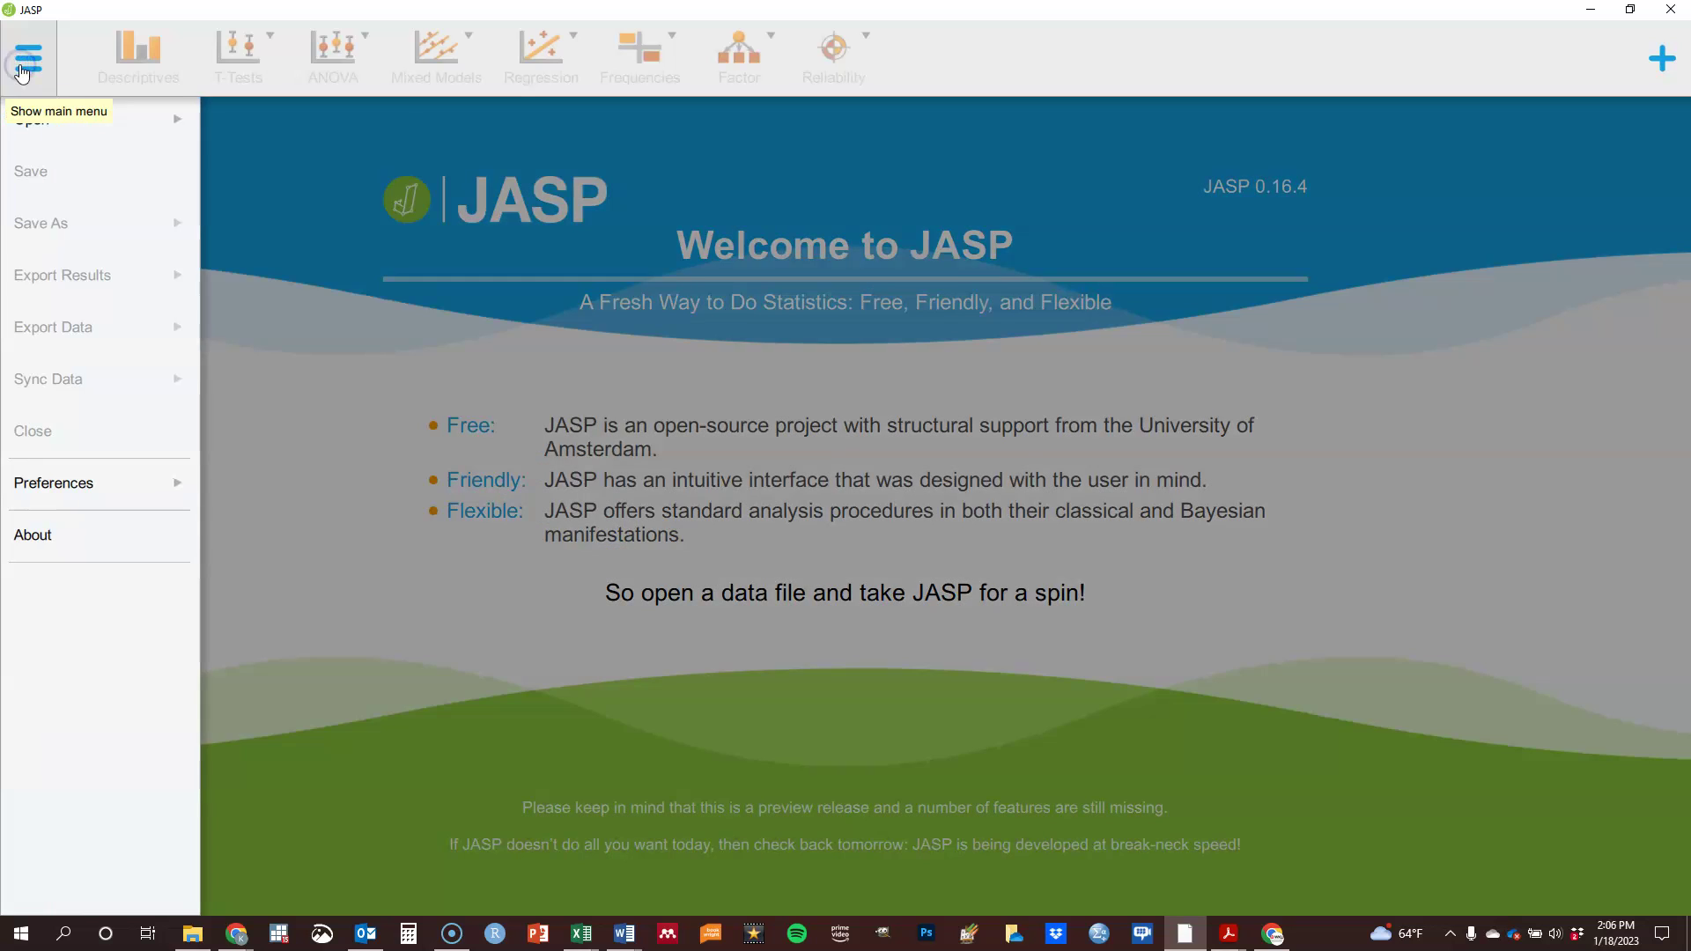
click(38, 122)
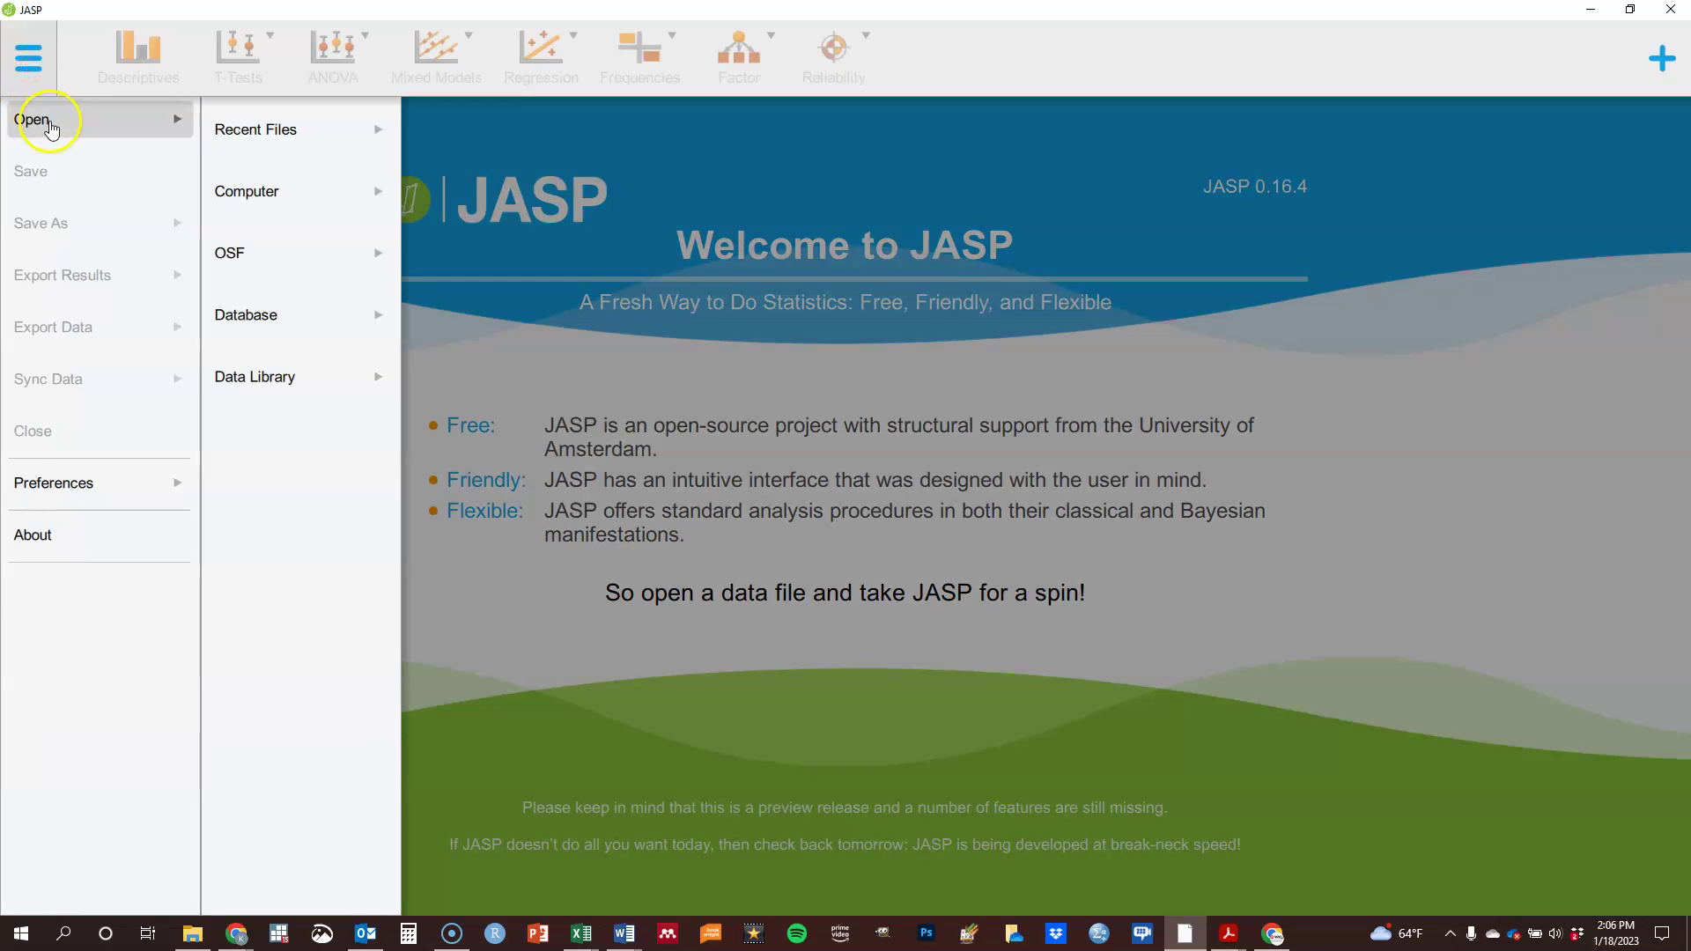
click(275, 145)
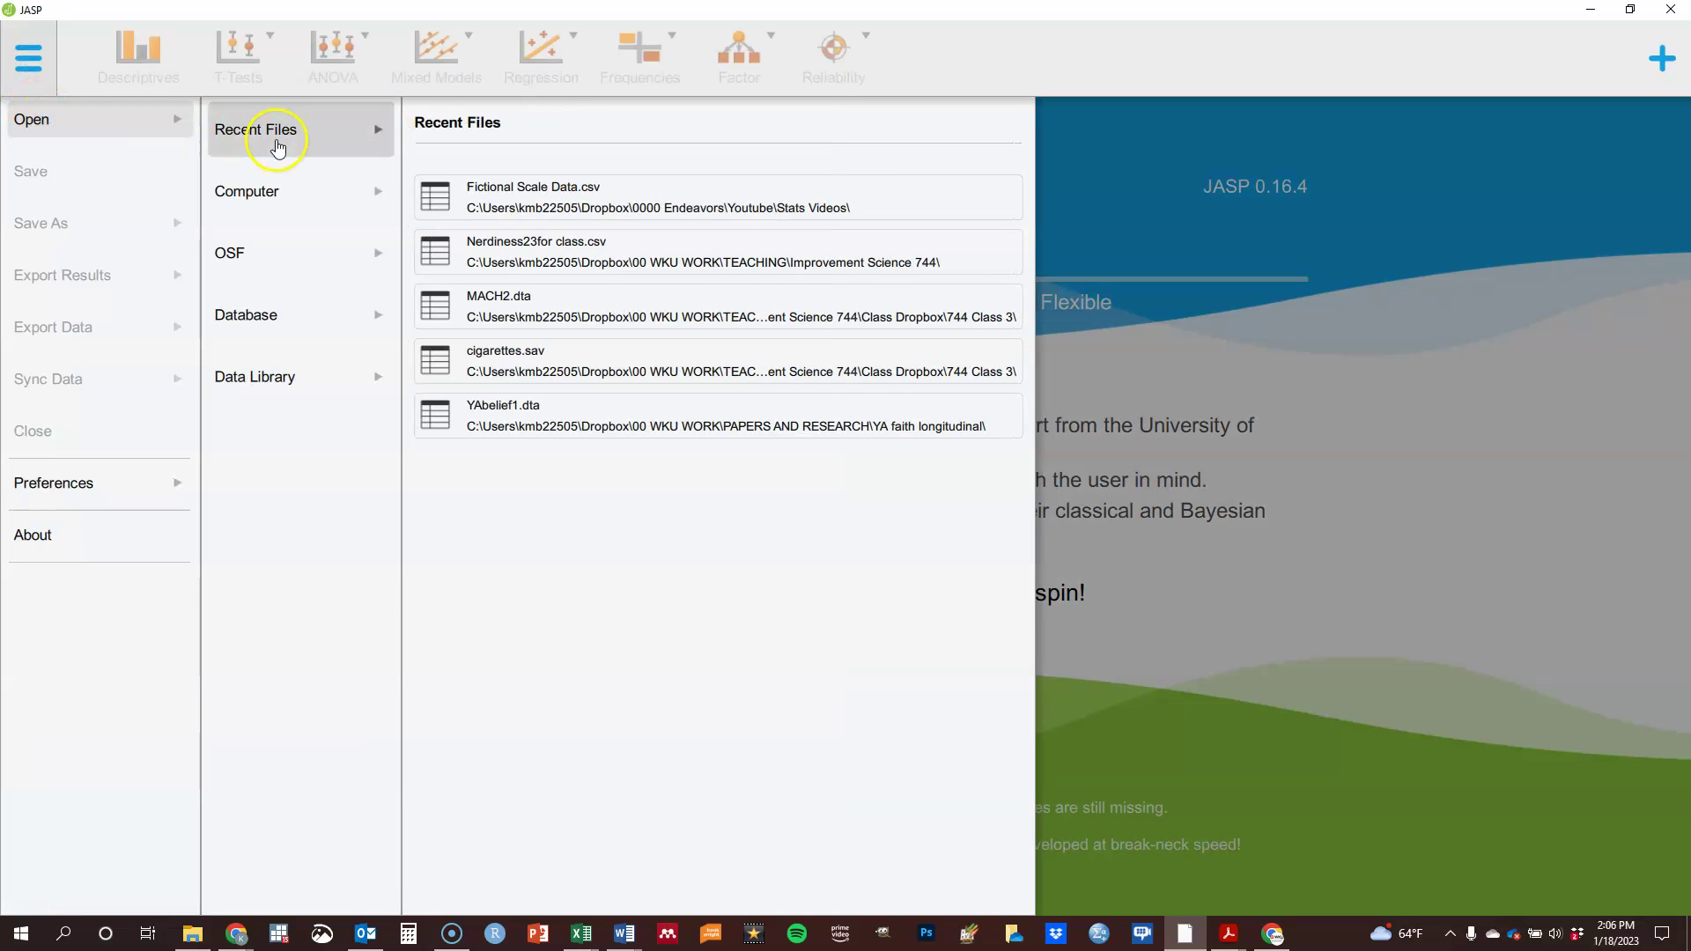
click(491, 189)
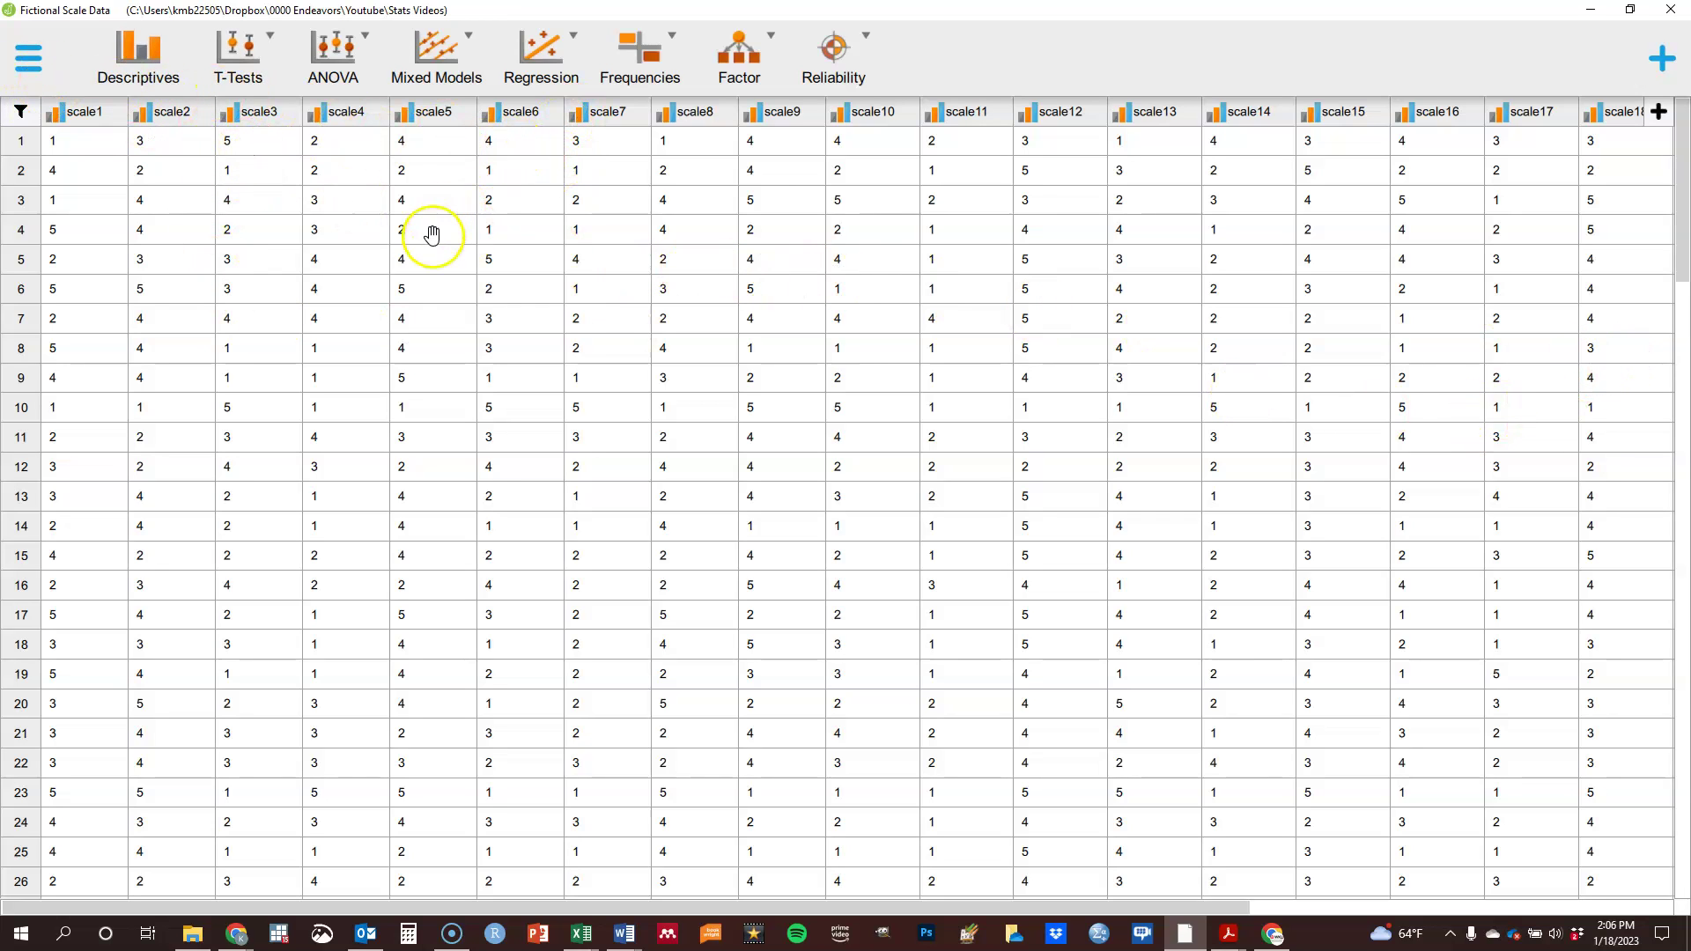
Run Descriptives on scale1–scale5, giving 117 valid cases each, then briefly show and hide the data.
click(128, 75)
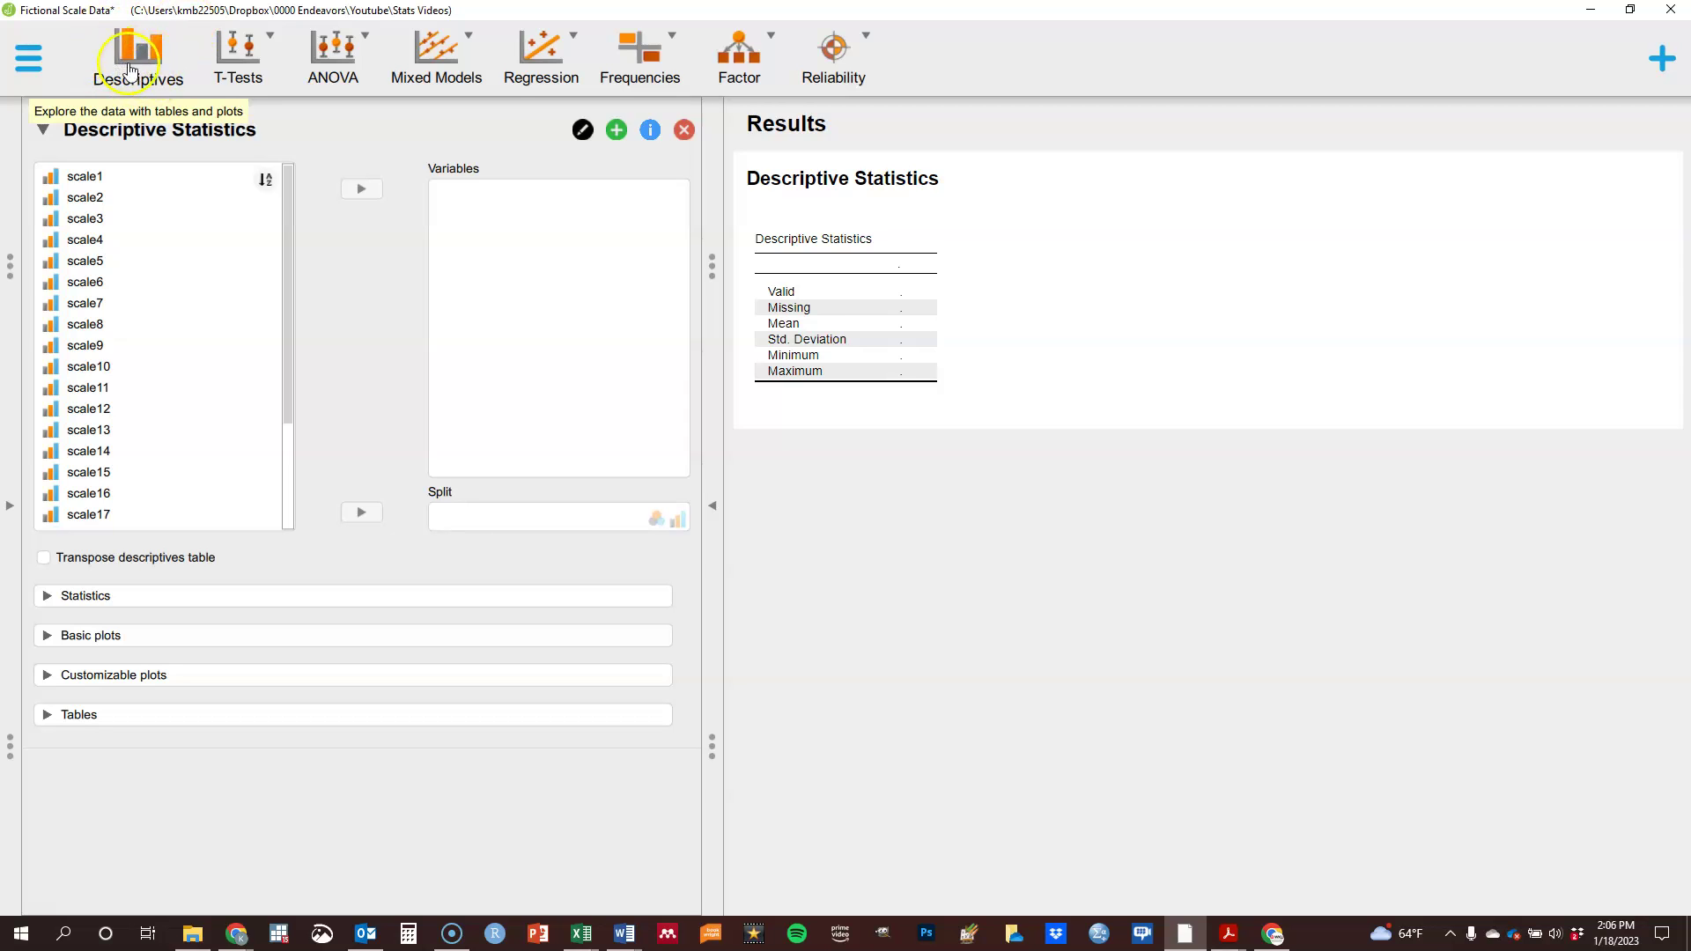
click(83, 178)
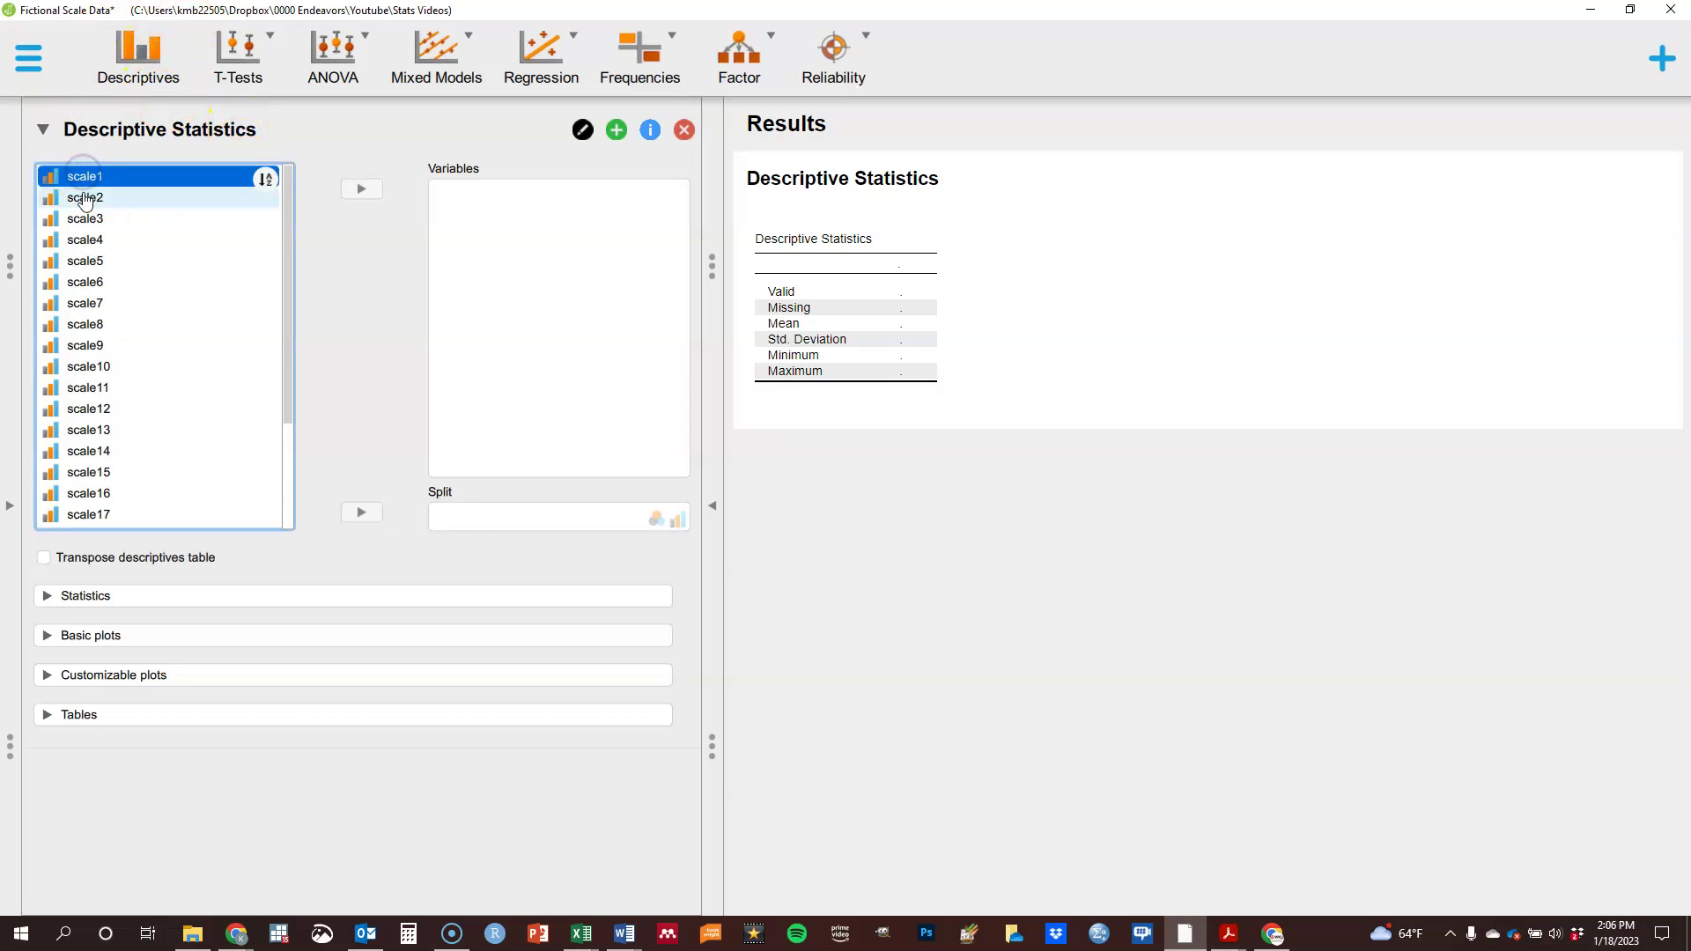
shift+click(106, 267)
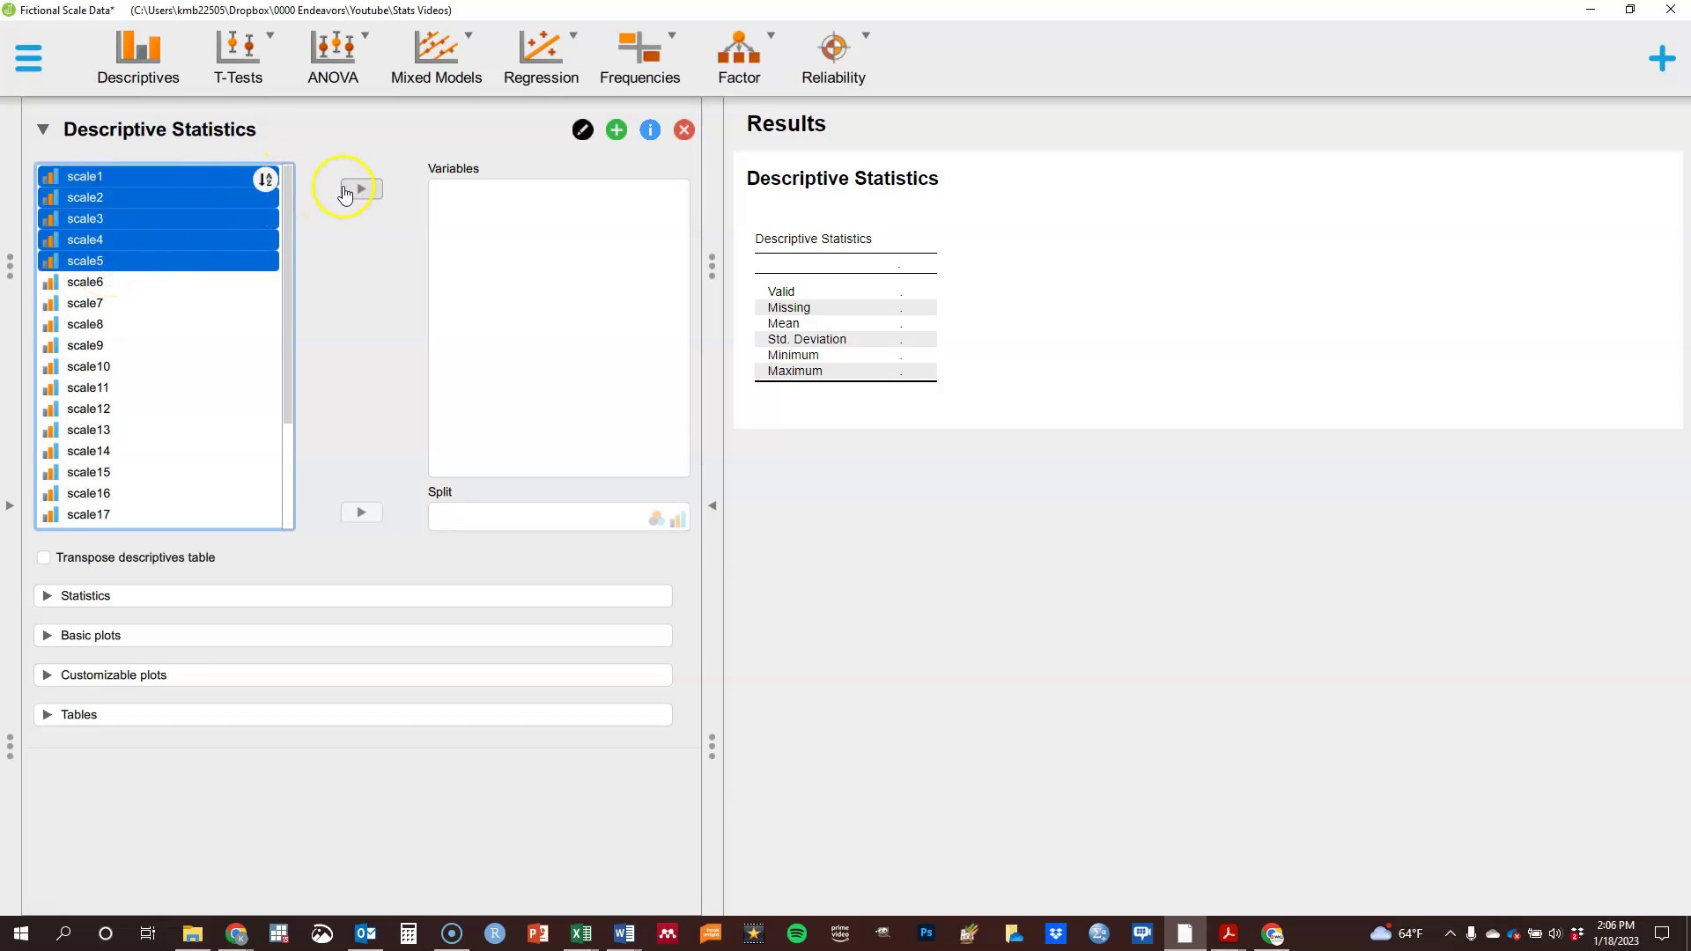
click(361, 189)
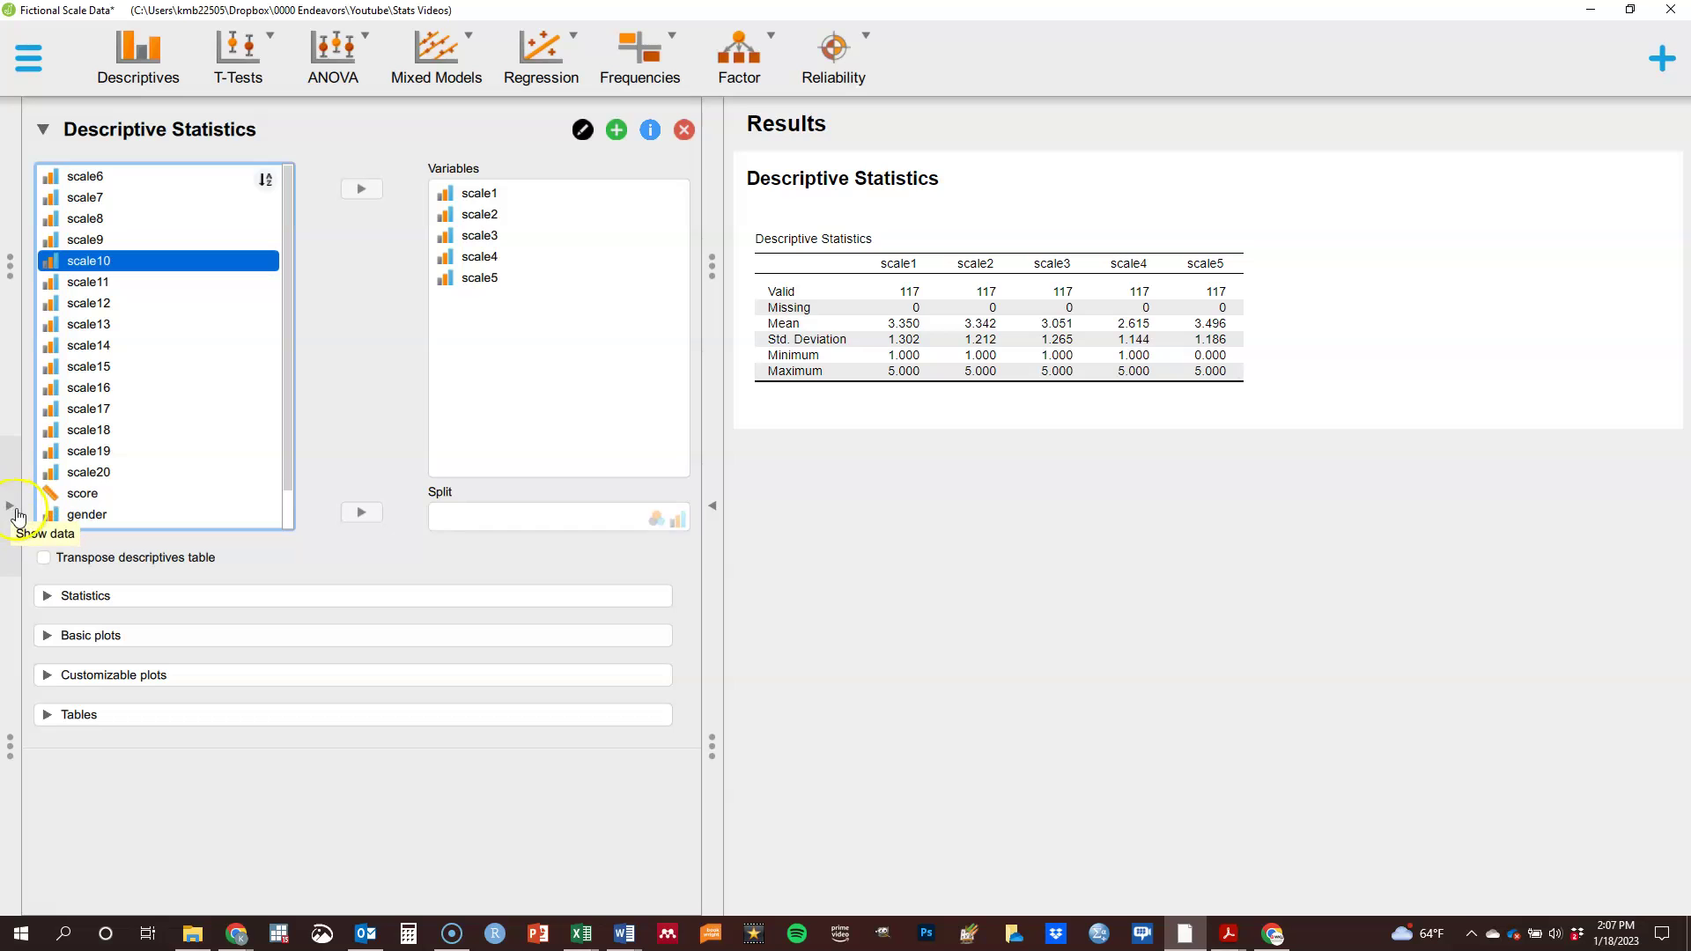
click(10, 511)
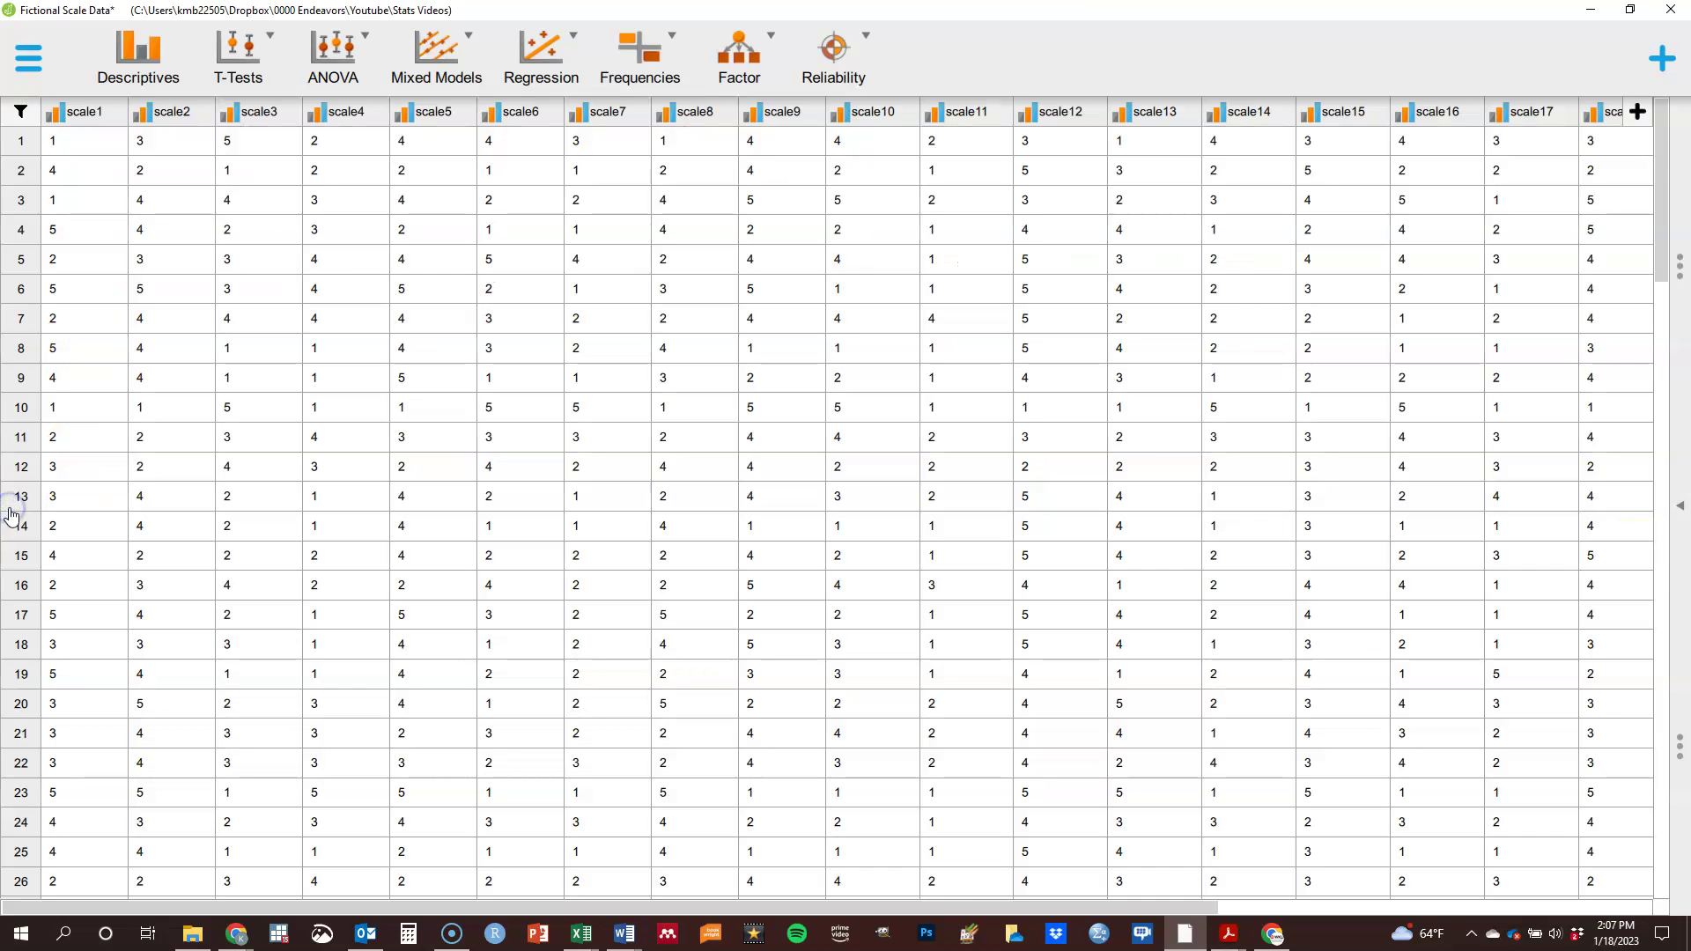
click(1681, 516)
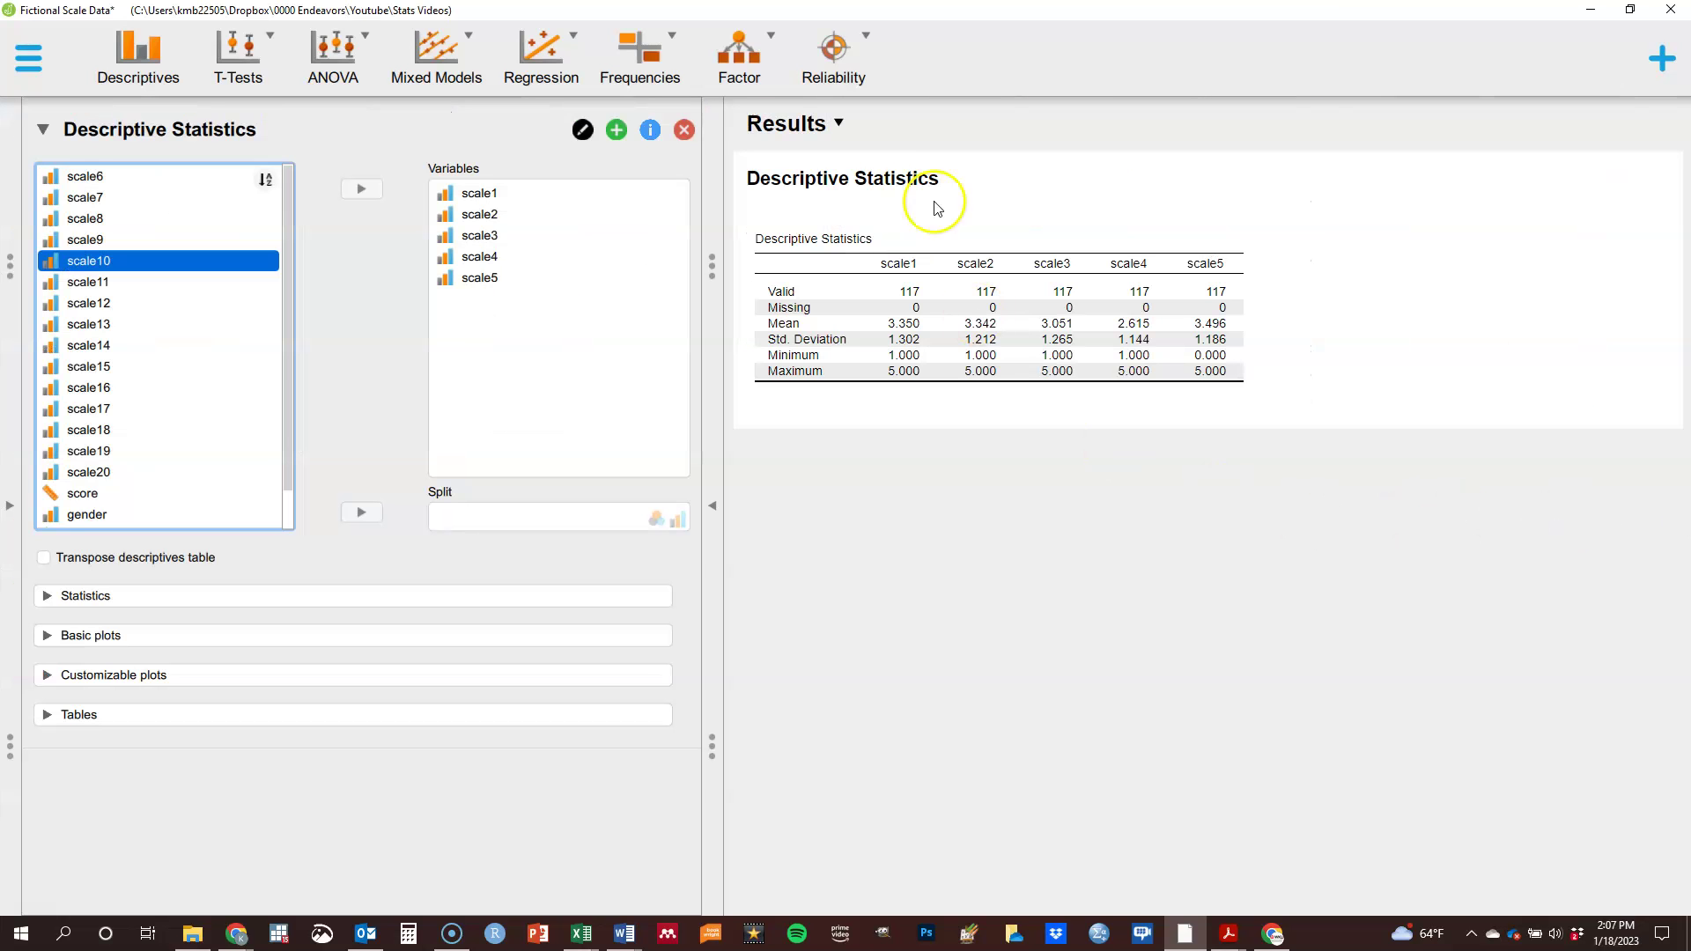